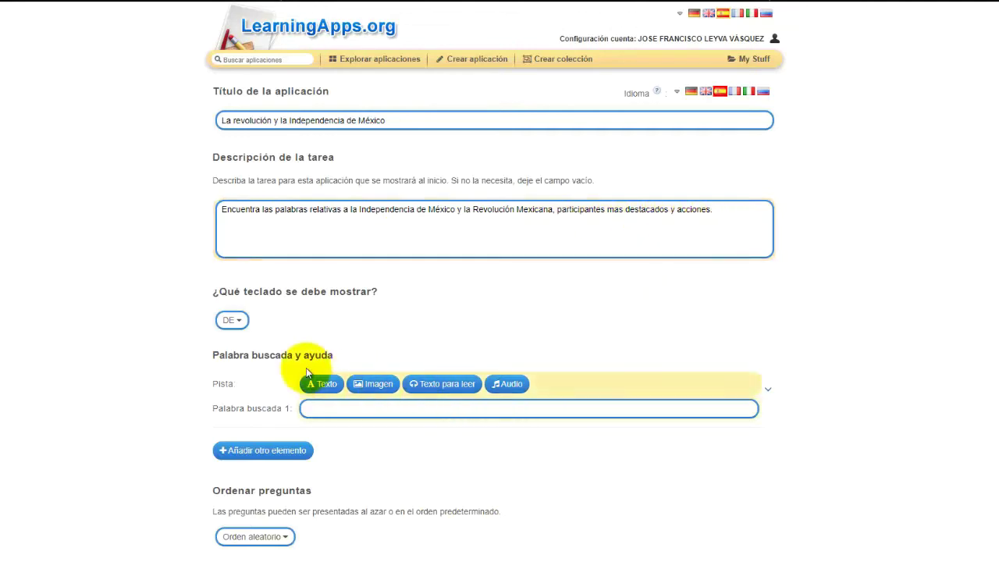
Set the keyboard shown to players to ES
click(237, 321)
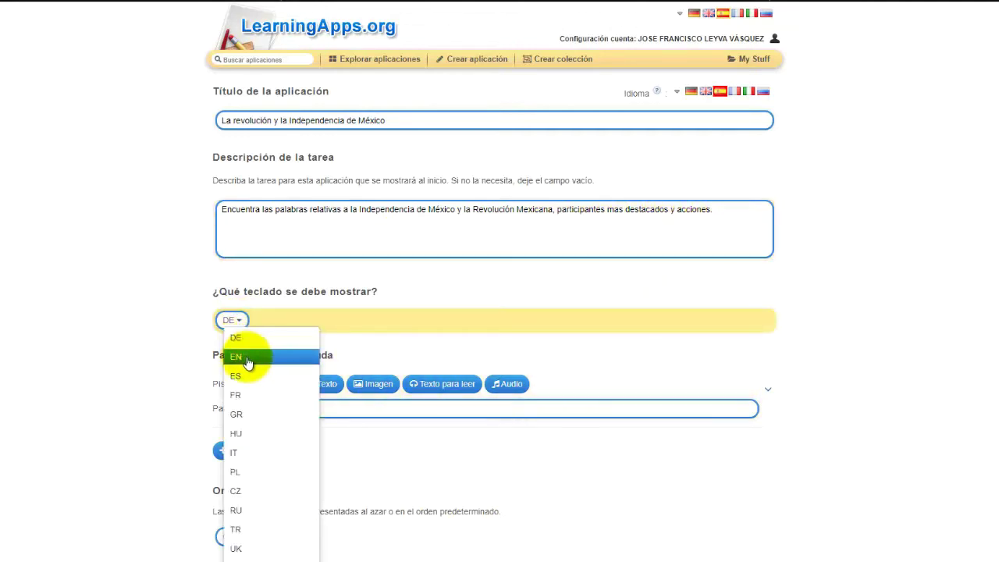
click(238, 375)
Give the first element the text clue "Aliado de Hidalgo" and the searched word "José María Morelos y Pavón"
scroll(305, 155, down, 3)
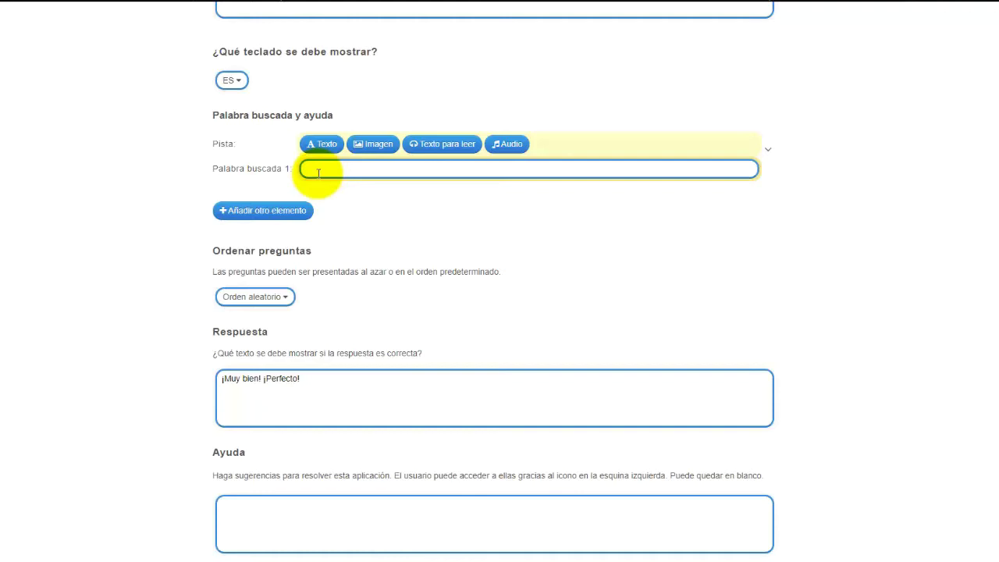
click(322, 144)
text(Aliado de Hidalgo)
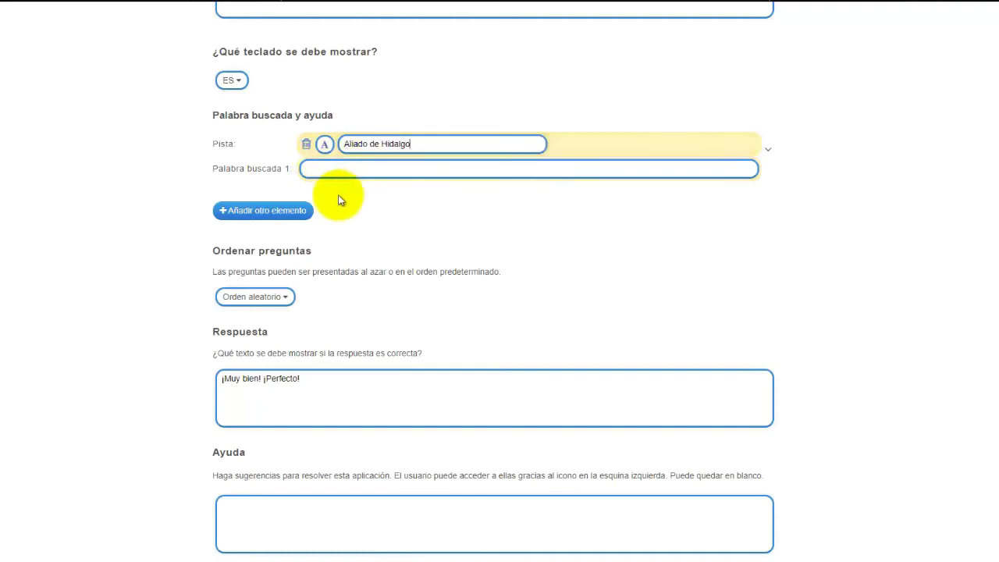
click(340, 166)
text(José María Morelos y Pavón)
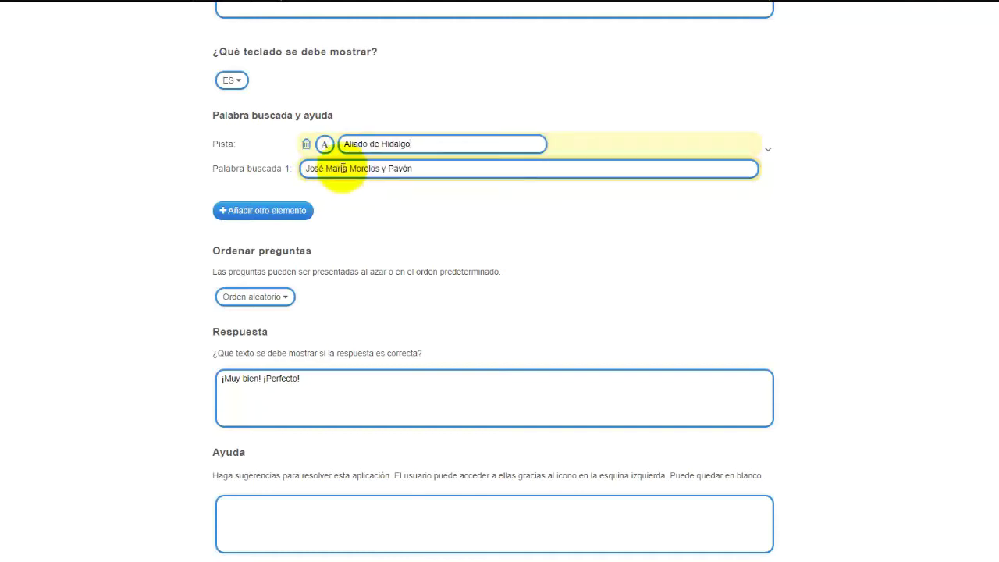
Add a second element with the text clue "Movimiento efectuado en 1910" and the searched word "Revolución Mexicana"
click(274, 211)
text(Movimiento efectuado en 1910)
click(323, 228)
text(Revolución Mexicana)
Add a third element with the text clue "Uno de los hermanos iniciador de la Independencia de México" and the searched word "Ignacio Aldama"
click(278, 270)
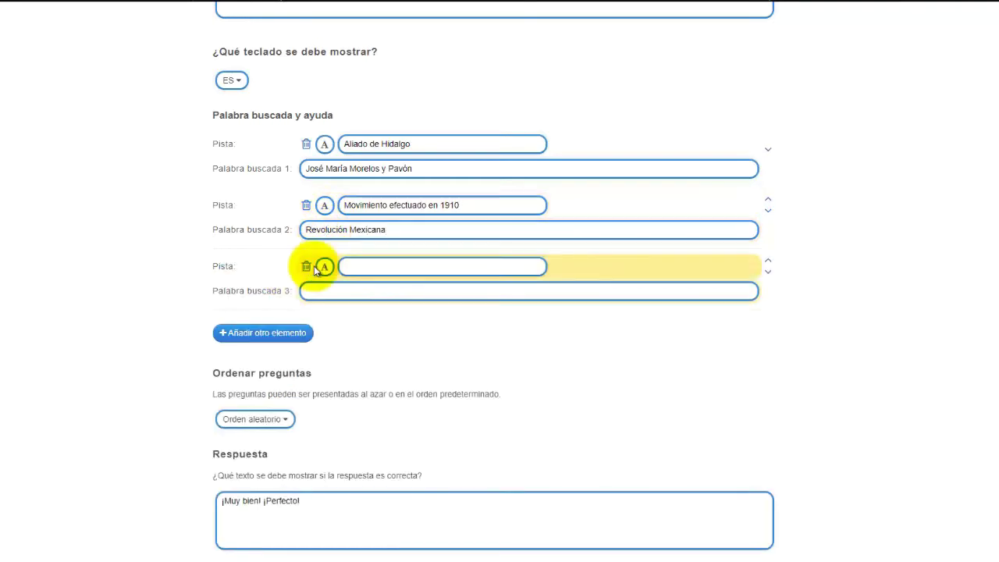
text(Uno de los hermanos iniciador de)
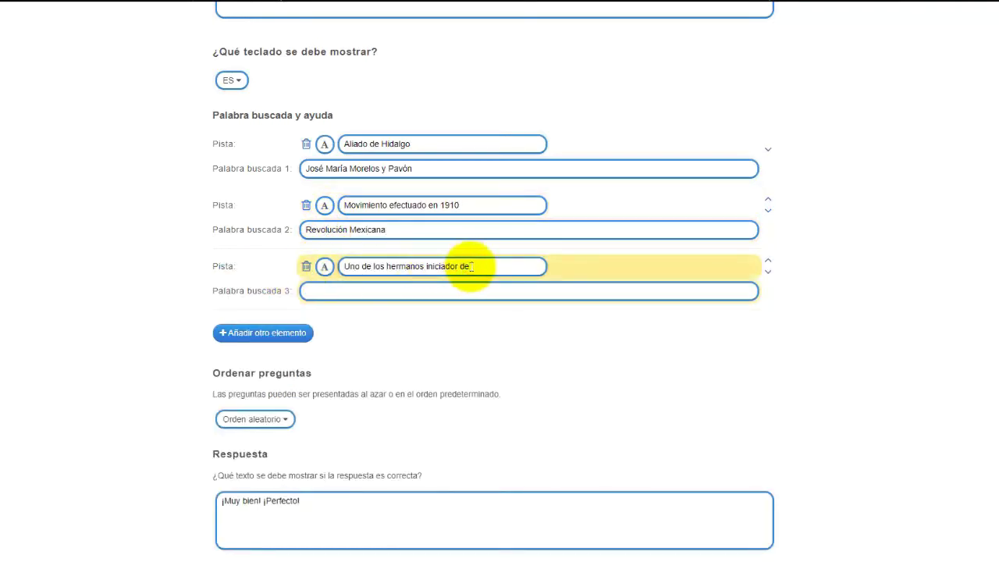
text( la Independencia de México)
click(319, 297)
text(Ignacio Aldama)
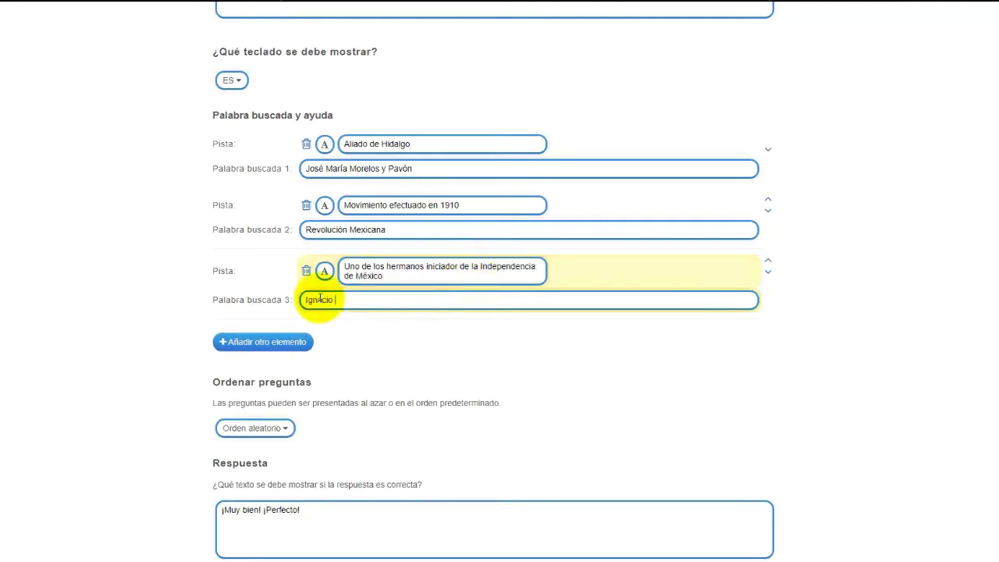
Add a fourth element with an empty text clue, and change searched word 3 to "Ignacio Allende"
click(305, 342)
click(327, 337)
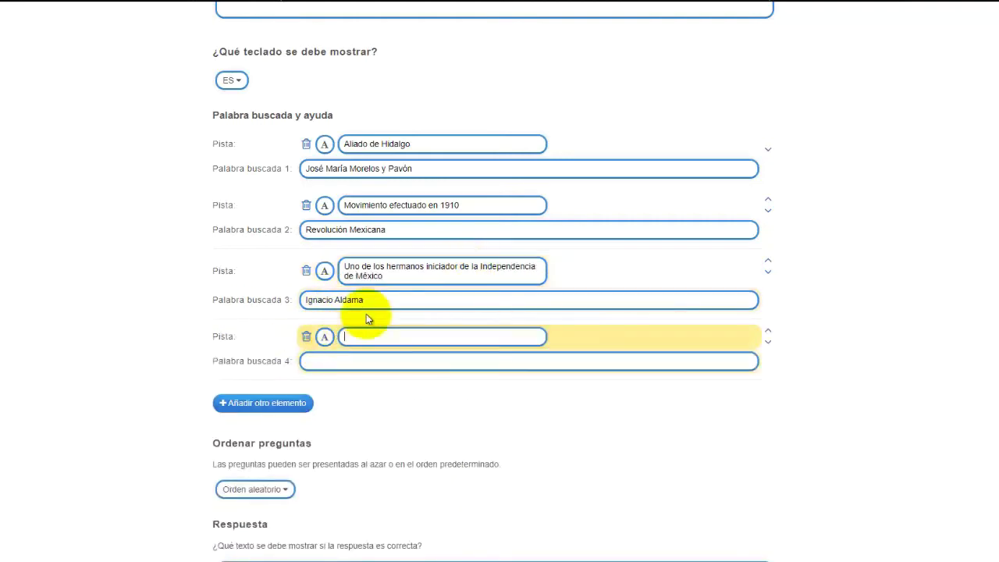
click(371, 303)
key(BackSpace)
key(BackSpace)
key(BackSpace)
key(BackSpace)
key(BackSpace)
text(llende)
Fill the fourth element with the clue "16 de septiembre de 1810" and the searched word "Independencia de México"
click(353, 337)
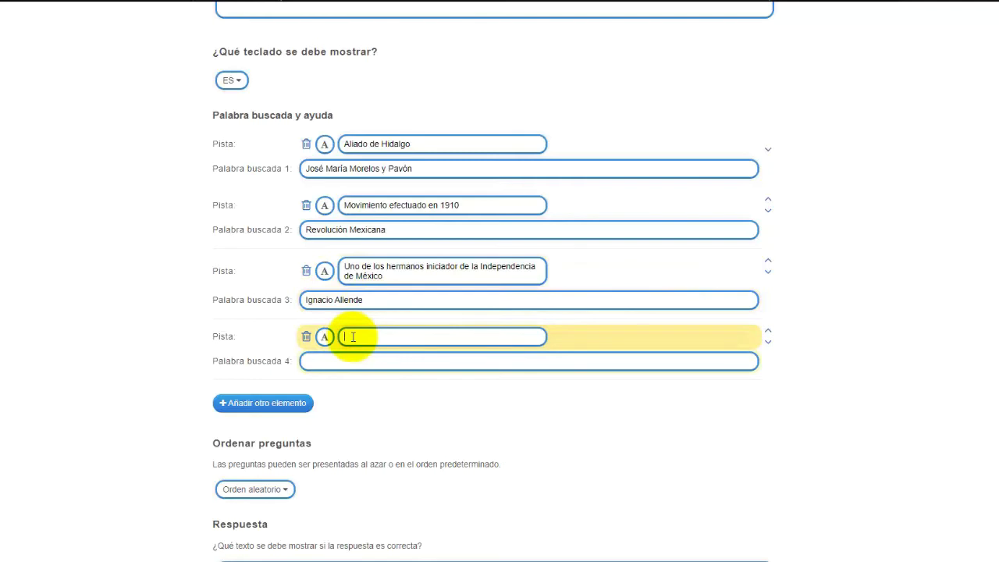
text(16 de septiembre de 1810)
click(340, 362)
text(Independencia de México)
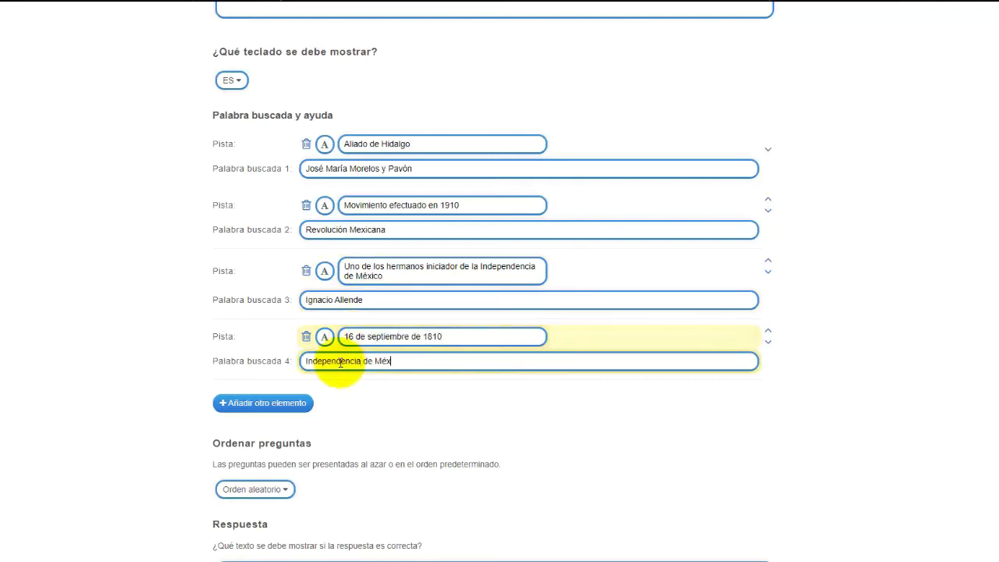
Add a fifth element with the text clue "Cura líder en la Independencia de México" and the searched word "Miguel Hidalgo y Costilla"
scroll(323, 380, down, 3)
click(308, 282)
click(318, 279)
text(Cura)
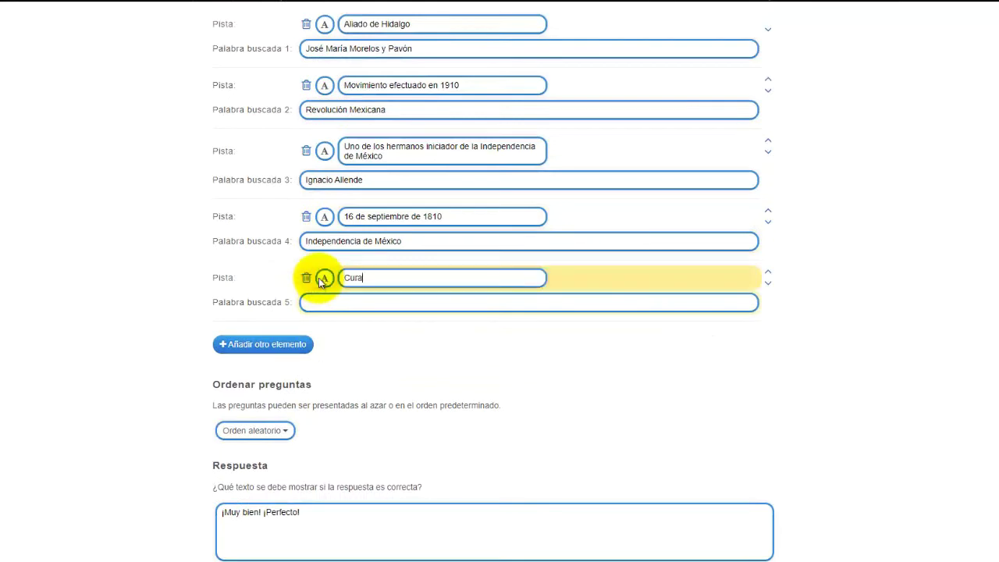
text( lider en la Indepencia de México)
click(425, 278)
text(dencia de México)
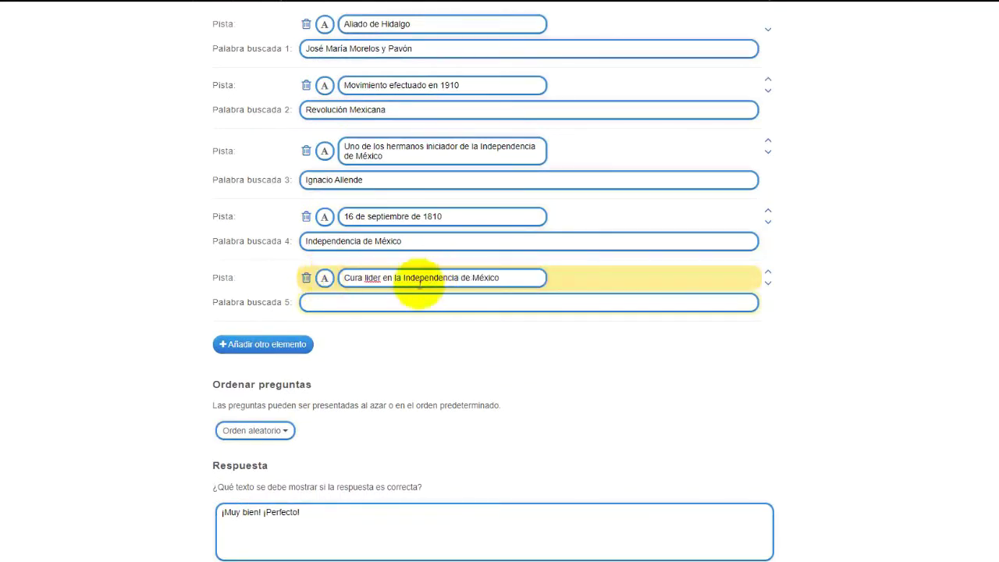
double_click(372, 278)
text(líder)
click(363, 305)
text(Miguel Hidalgo y Costilla)
Add a sixth element with the text clue "Mujer que participo en la Independencia de México" and the searched word "Josefa Ortiz de Domínguez"
click(273, 347)
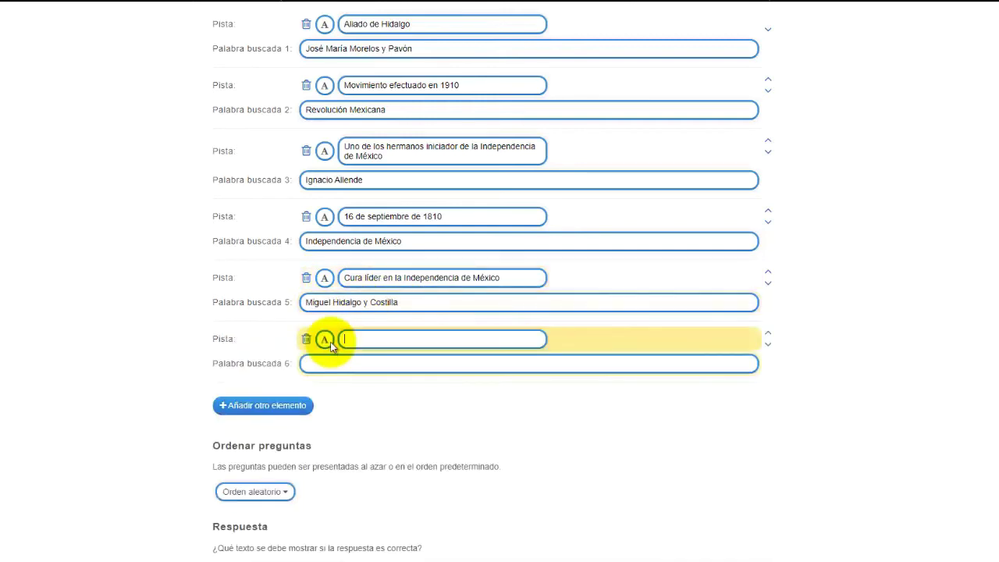
text(o en la Independencia de México)
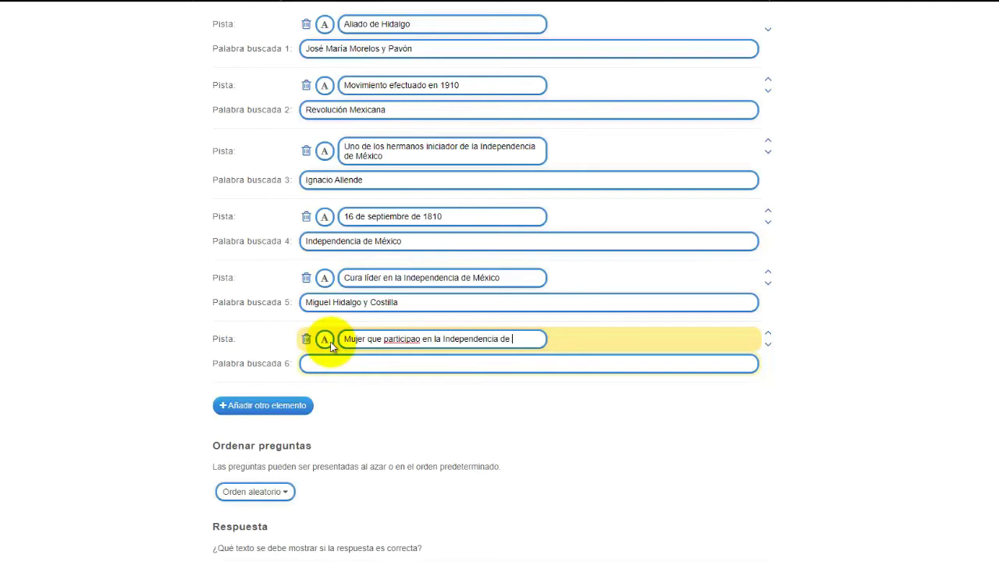
right_click(398, 341)
click(431, 379)
click(396, 364)
text(Josefa Ortiz de Domínguez)
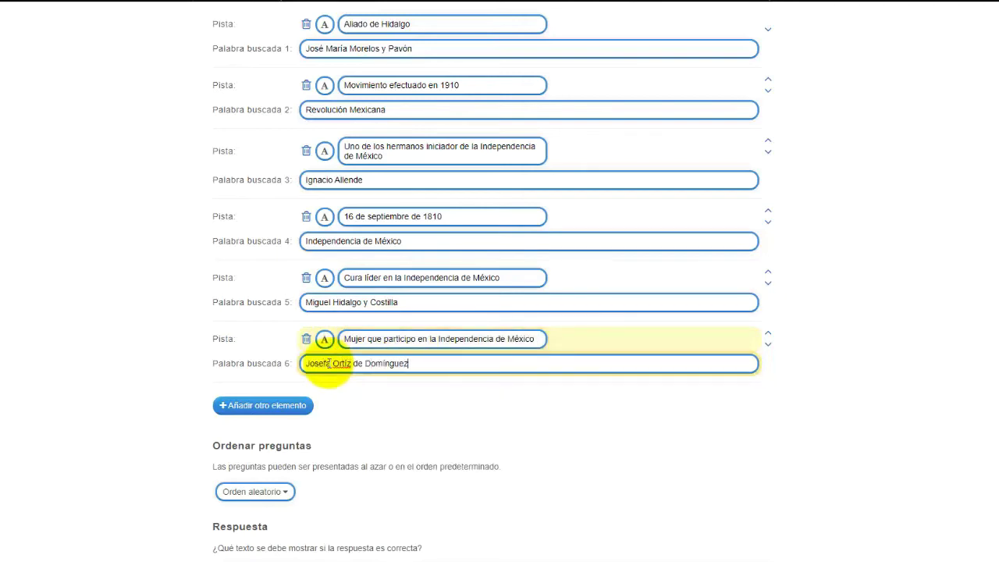
right_click(328, 362)
key(Escape)
key(End)
text(z)
Add a seventh element with the text clue "Dictador que gobernó mas de 30 años" and the searched word "Porfirio Díaz"
key(Return)
text(Dictador que gobernó mas de 30 años)
click(359, 423)
text(Pordirio Díaz)
Add an eighth element with the text clue "Presidente que vendió parte de México" and the searched word "Antonio López de Santa Ana"
key(Return)
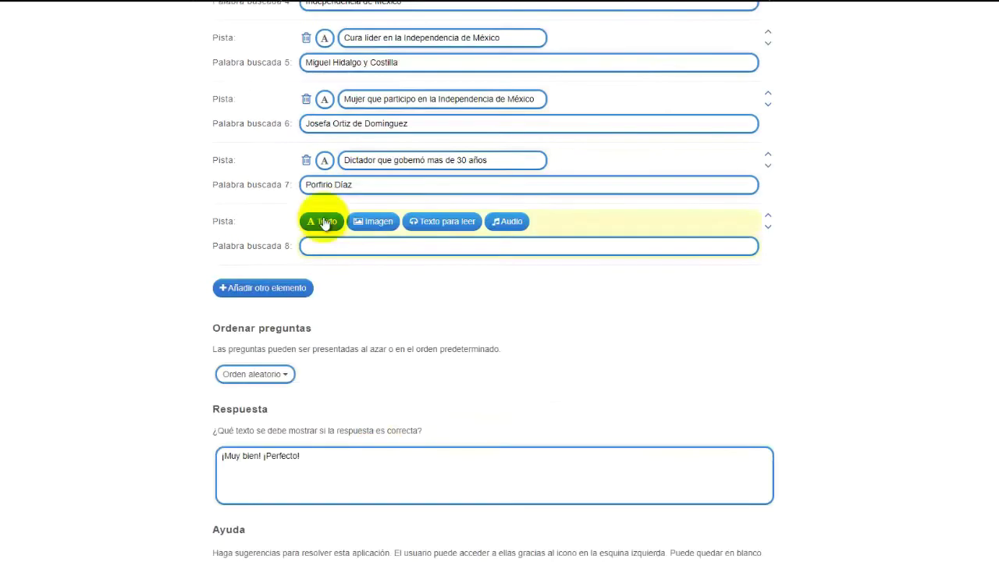
text(Presidente que vednió partve de Mé)
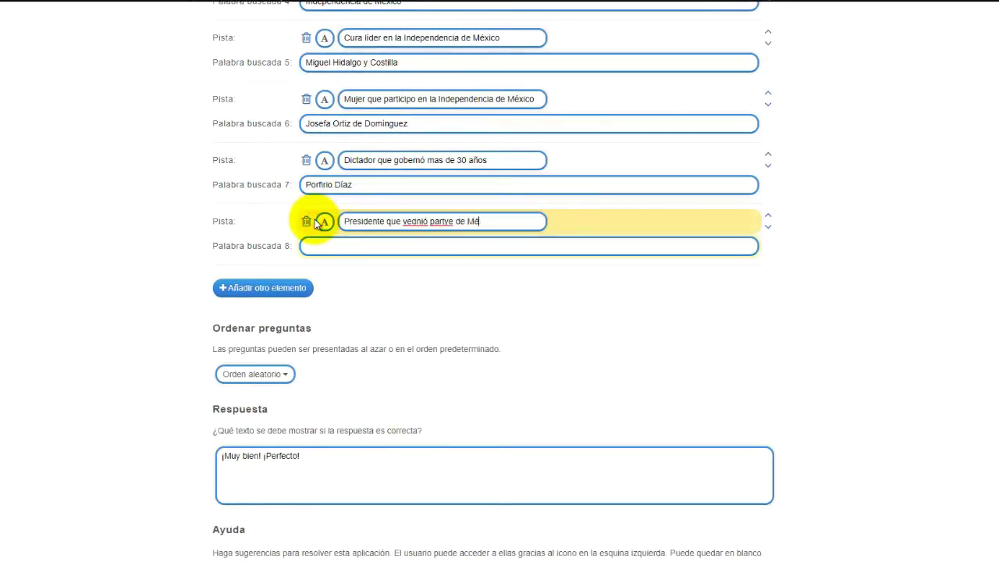
text(xico)
right_click(407, 221)
click(426, 229)
right_click(445, 221)
click(468, 228)
click(358, 246)
text(Antonio López)
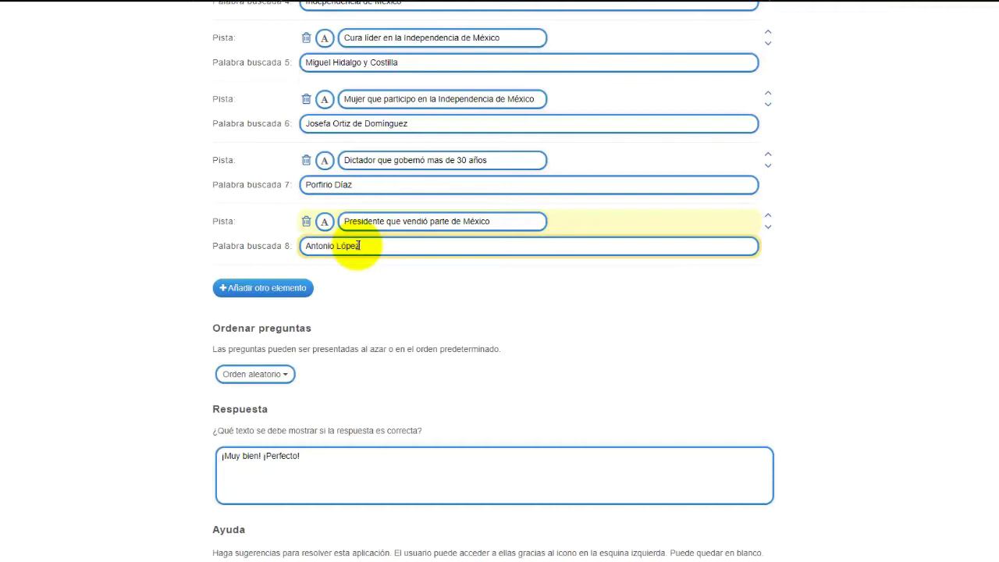
text( de Santa Ana)
Add a ninth element with the text clue "Iniciador de la revolución Mexicana" and the searched word "Francisco I Madero"
click(257, 288)
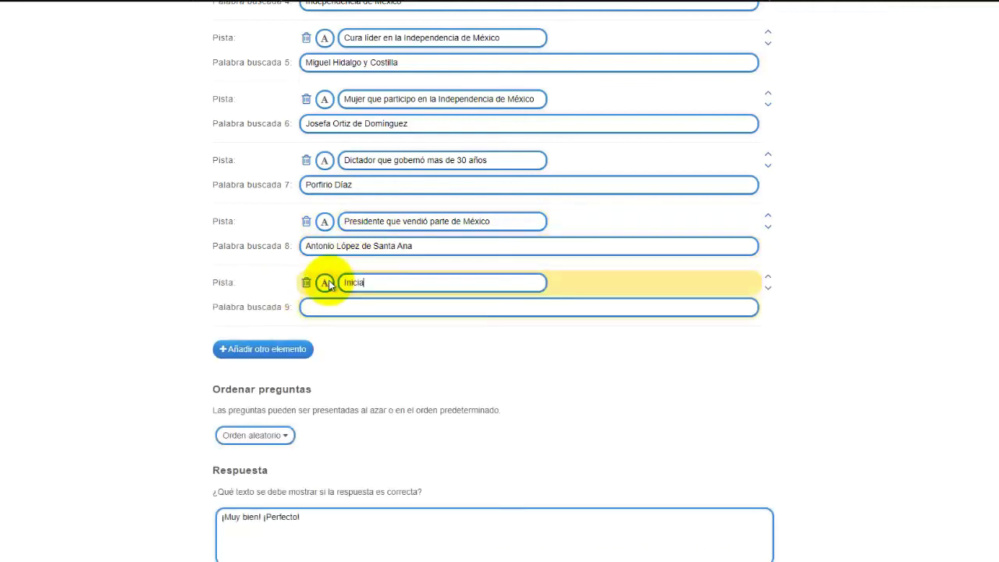
text(Iniciador de la revolcuión Mexicana)
right_click(408, 283)
click(427, 282)
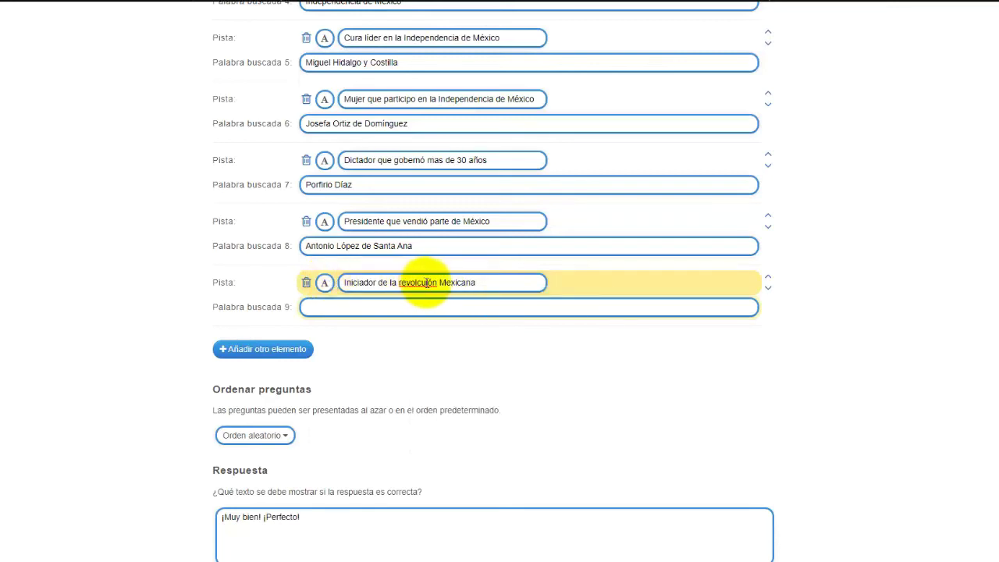
click(380, 306)
text(Francisco )
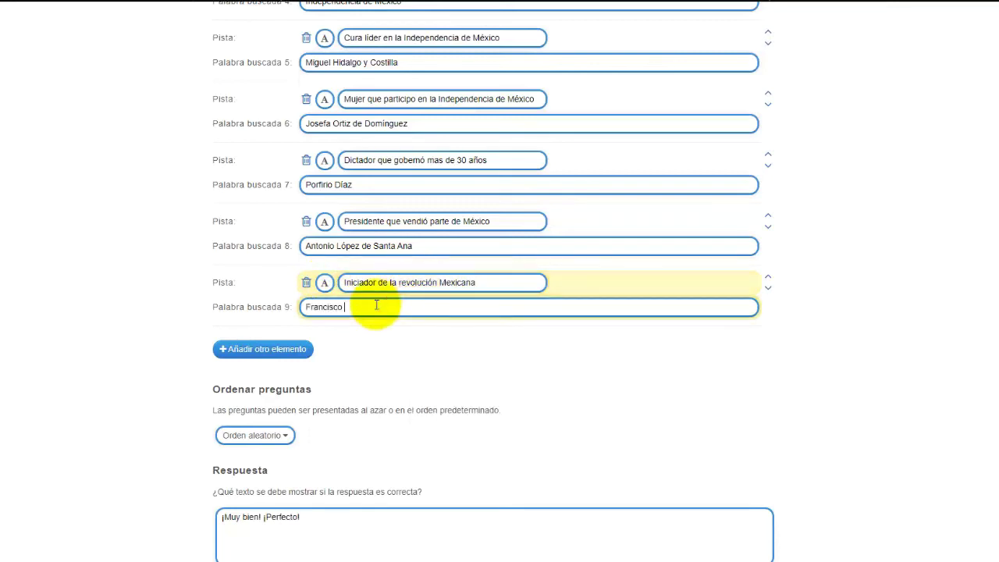
text(I Madero)
Add a tenth element with the text clue "Elaboradas por Benito Juárez" and the searched word "Leyes de reforma"
click(234, 349)
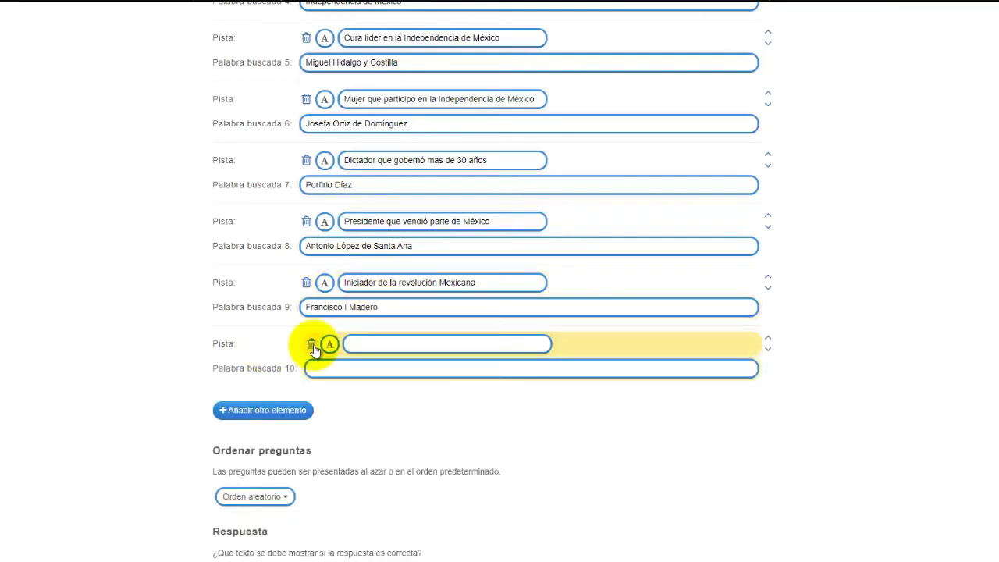
scroll(312, 346, down, 3)
text(Elaboradas por Ben)
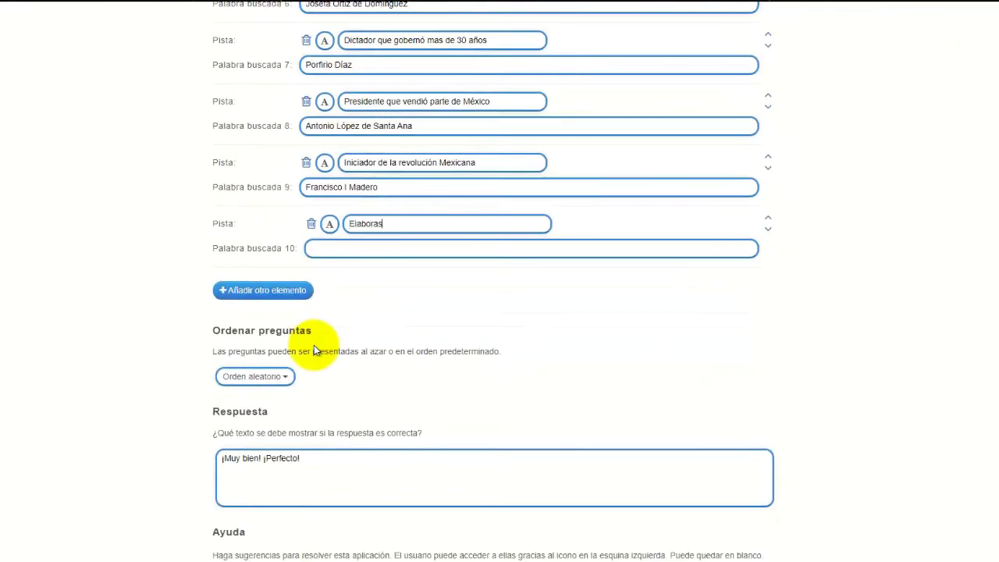
text(ito Juárez)
click(318, 250)
text(Leyes de reforma)
Add an eleventh element with the text clue "Se le llamaba también el centauro del norte" and the searched word "Francisco Villa"
click(279, 289)
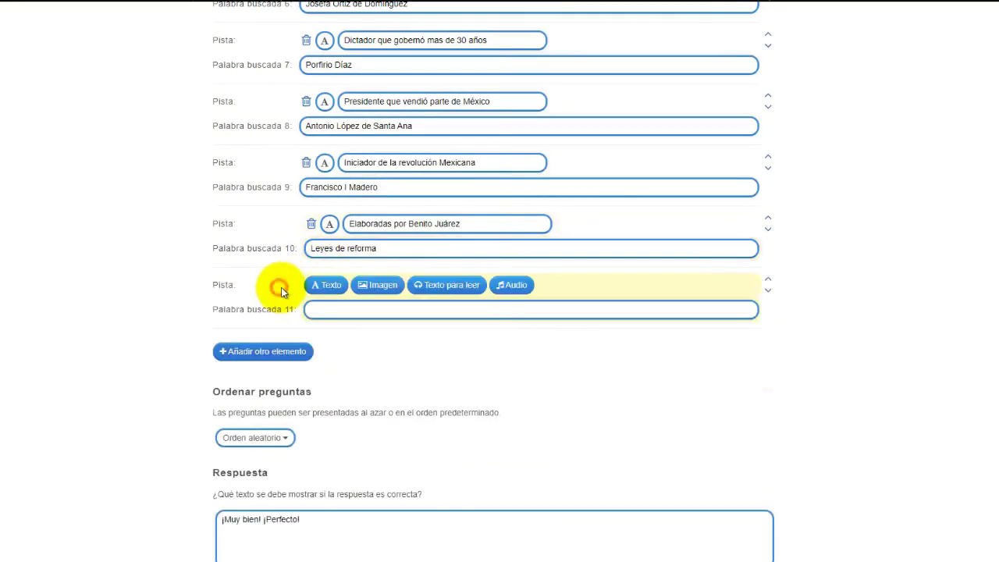
click(323, 286)
text(Se le llamaba también el centauro del norte)
click(357, 284)
click(350, 308)
text(Francisco Villa)
Add a twelfth element with the text clue "Carta magna" and the searched word "Constituían política"
click(310, 352)
scroll(394, 405, down, 2)
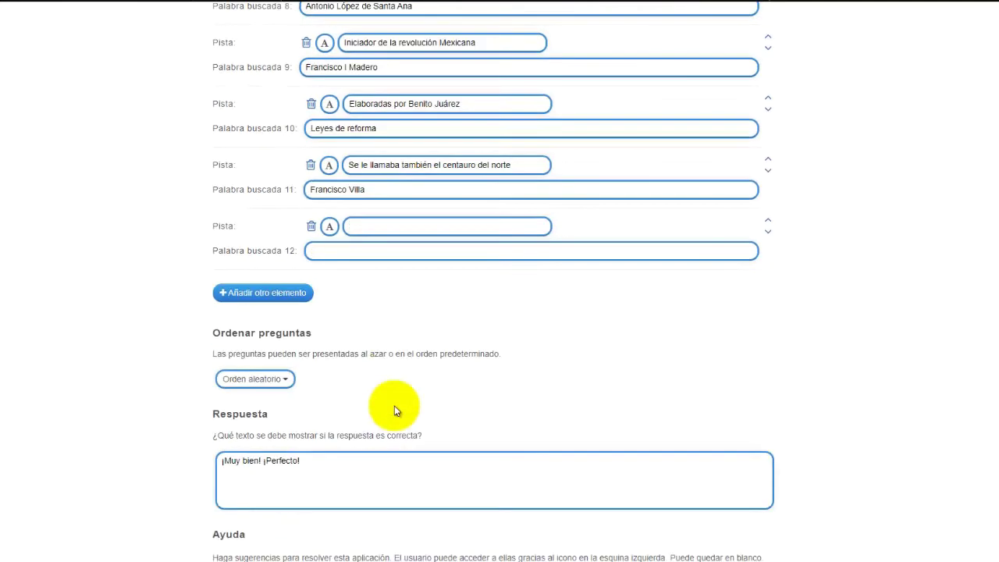
text(Carta magna)
click(320, 251)
text(Const)
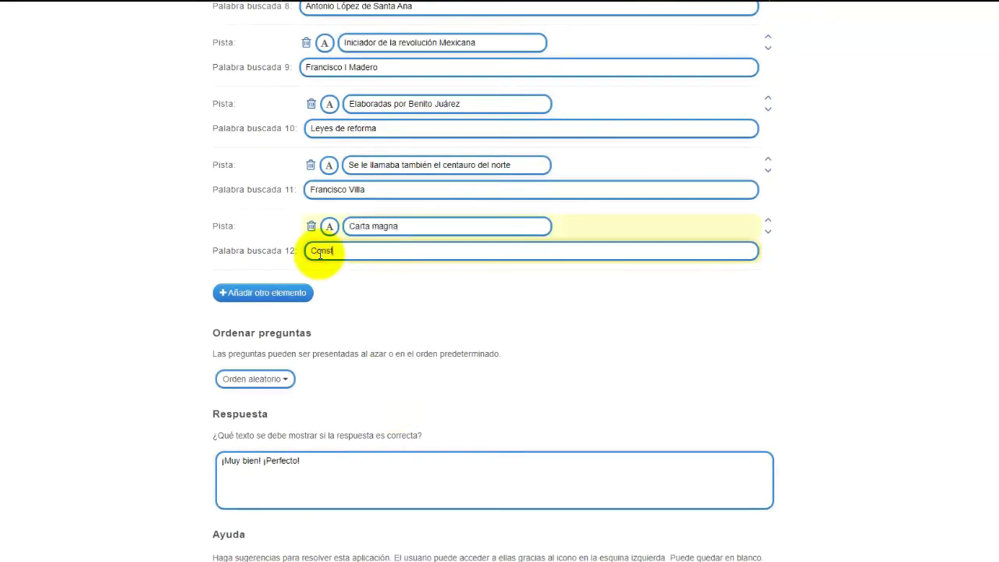
text(ituión política)
double_click(332, 251)
text(Constitución)
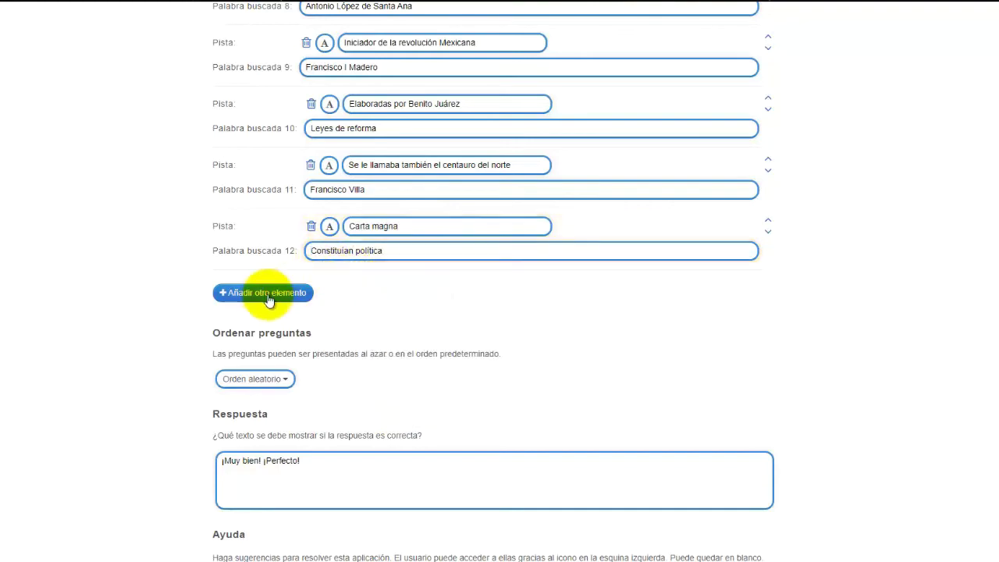
Add a thirteenth element with the text clue "Dio un golpe de estado en contra de Madero" and the searched word "Victoriano Huerta"
click(263, 293)
click(332, 288)
text(Dió un golpe de estado en contra de Madero)
click(361, 288)
key(BackSpace)
text(o)
click(375, 312)
text(Victoriano Huerta)
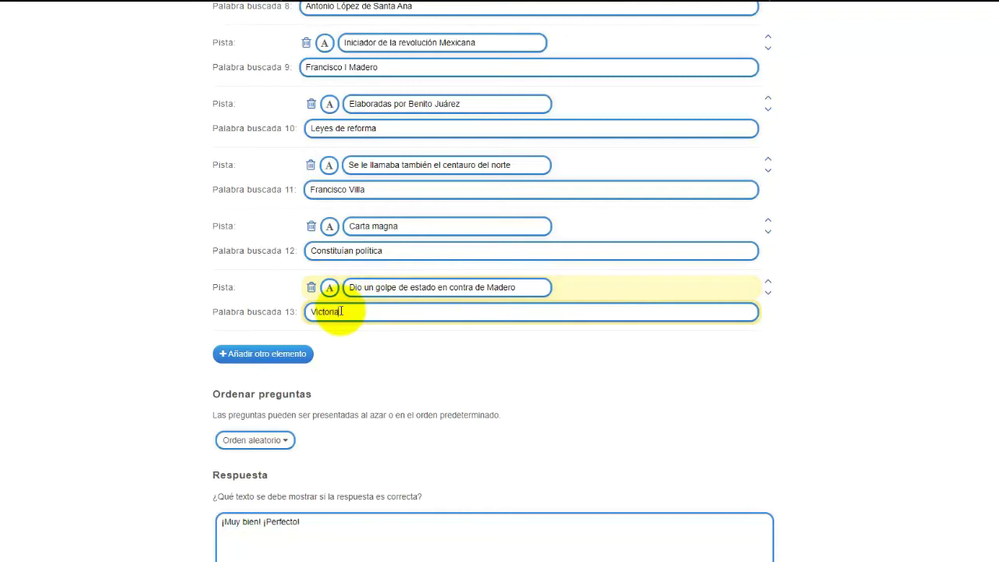
Add a fourteenth element with the text clue "Presidente de México en 1829" and the searched word "Vicente Guerrero"
click(263, 353)
click(328, 348)
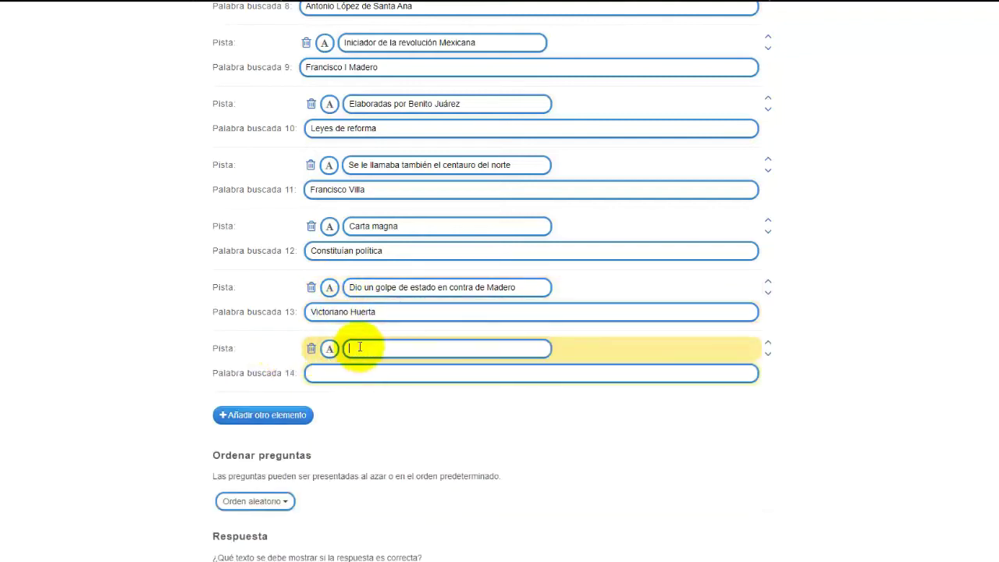
text(Presidente de México en 182)
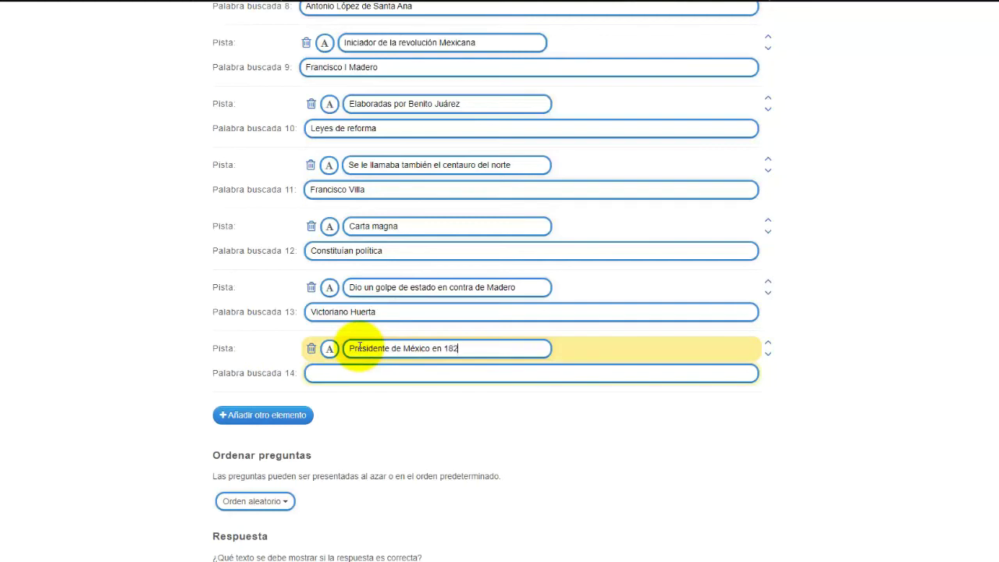
text(9)
click(346, 373)
text(Vicente Guerrero)
Add a fifteenth element with the text clue "Su frase Tierra y Libertad" and the searched word "Emiliano zapata"
click(263, 414)
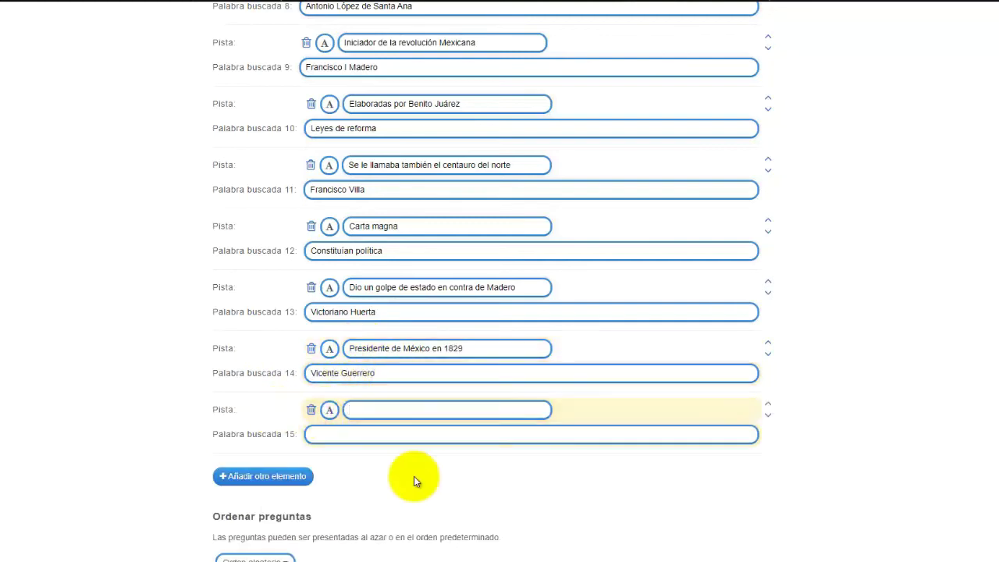
scroll(368, 200, down, 4)
text(Su frase Tierra y Libertad)
click(341, 135)
text(Rmiliano zapata)
Add a sixteenth element with the text clue "Primer presidente de México" and the searched word "Guadalupe Victoria"
click(259, 177)
text(Primer presdiente)
key(BackSpace)
key(BackSpace)
key(BackSpace)
key(BackSpace)
key(BackSpace)
key(BackSpace)
text(idente de México)
click(315, 196)
text(Guadalupe Victoria)
Add a seventeenth element with the text clue "Jefe del ejército constitucionalista" and the searched word "Venustiano Carranza"
click(309, 237)
text(Jefe del ejército constitucionalista)
click(319, 256)
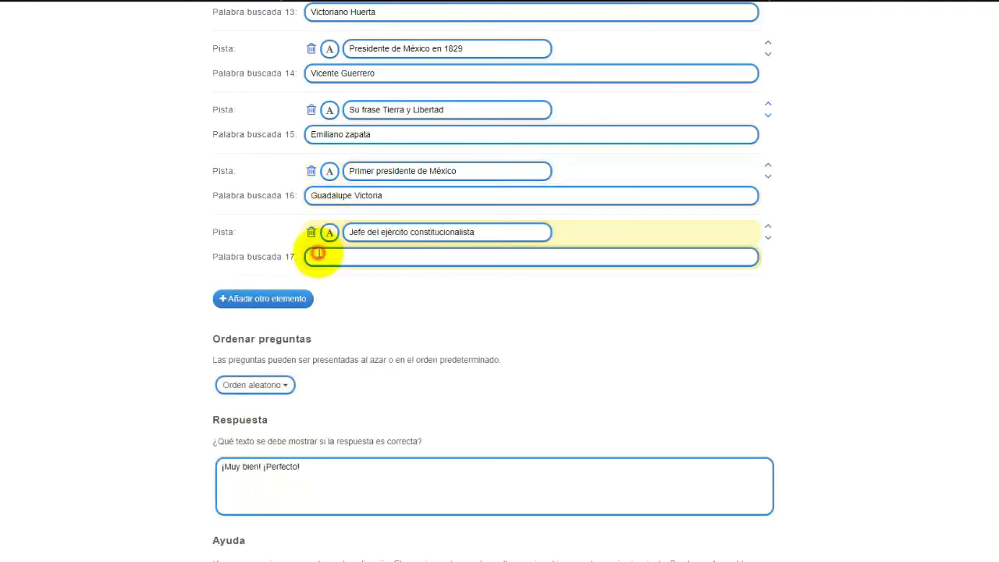
text(Venustiano Carranza)
Add an eighteenth element with the text clue "Individuos que defendieron el castillo de Chapultepec" and the searched word "Niños héroes de Chapultepec"
click(304, 298)
text(Individuos que defendieron el castillo de Chapultepec)
right_click(373, 304)
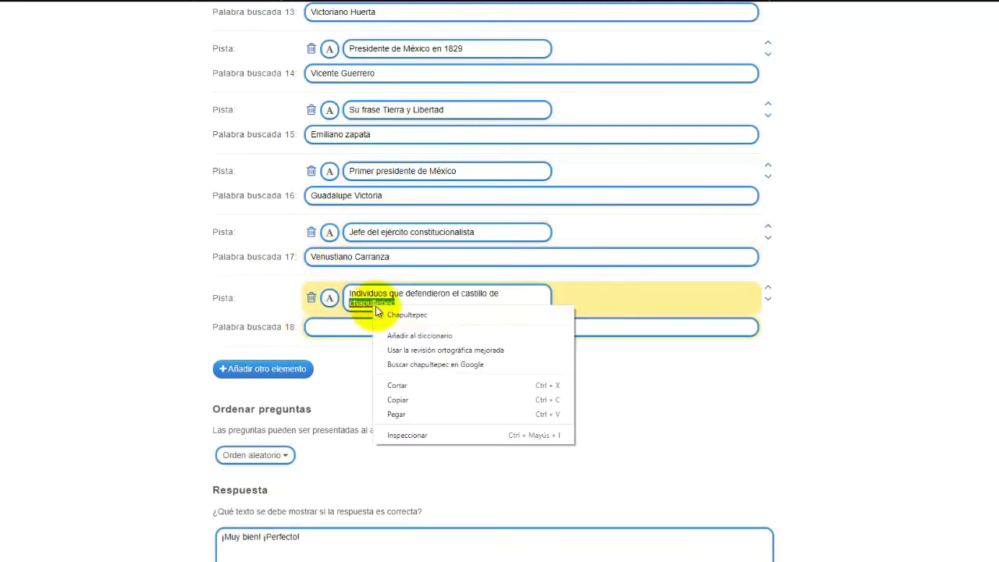
click(337, 328)
text(Niños Heroes de)
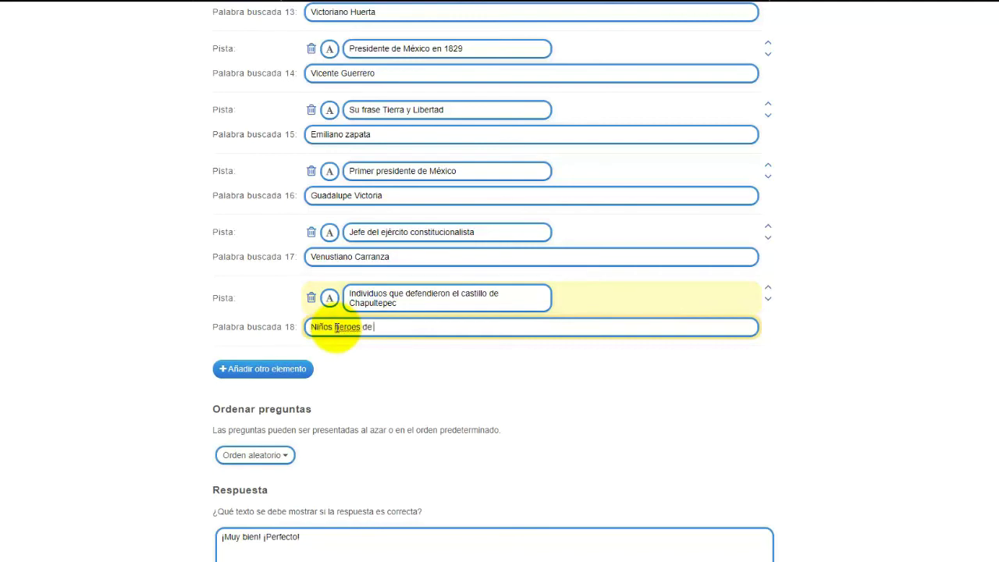
right_click(337, 328)
click(383, 336)
Add a nineteenth element with the text clue "Fue emperador de México en 1822" and the searched word "Agustín de Iturbide"
click(263, 368)
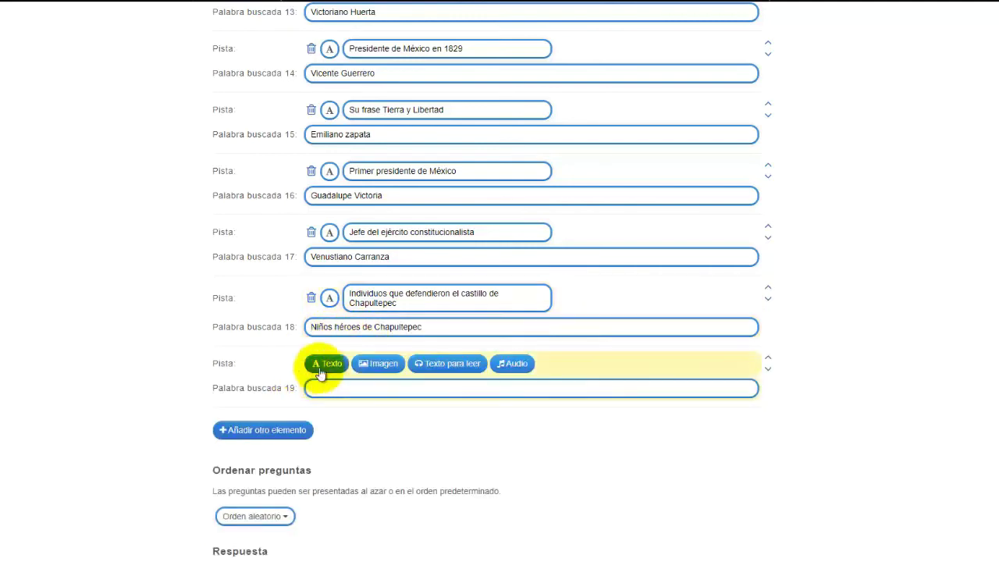
click(312, 367)
text(Fue emperador de México en 1822)
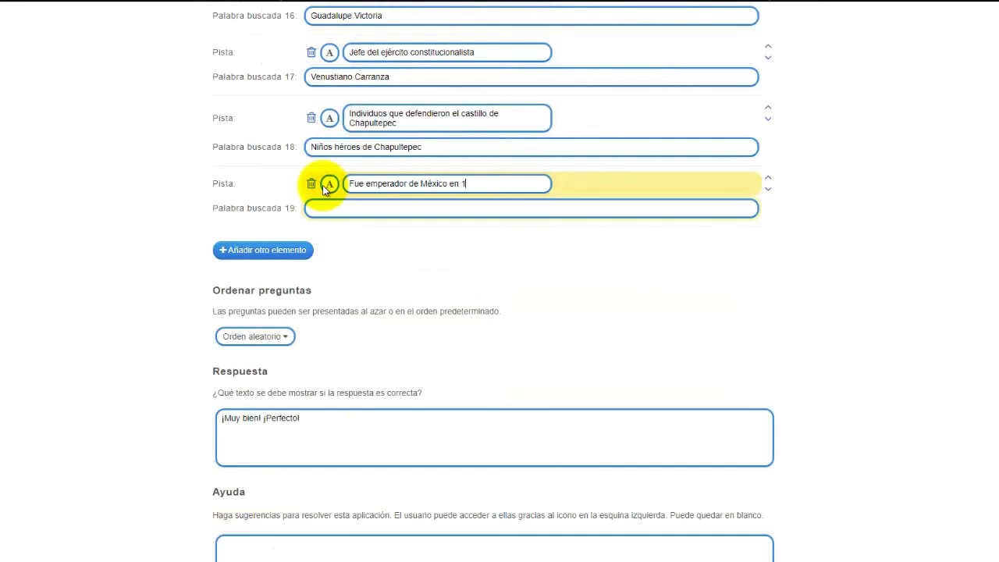
click(323, 207)
text(Agusto)
key(BackSpace)
text(ín de Iturbide)
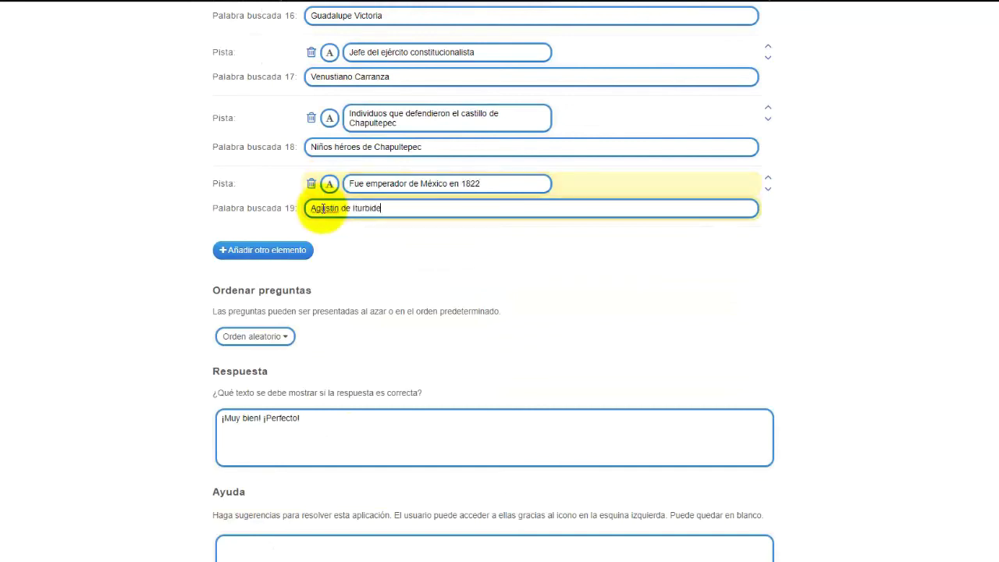
right_click(328, 209)
click(347, 217)
Add a twentieth element with the text clue "Benemérito de las Américas" and the searched word "Benito Juárez", correcting the missing accents
click(263, 250)
text(Benemerito de las Americas)
right_click(373, 249)
click(390, 260)
right_click(434, 248)
click(453, 258)
click(340, 269)
text(Benito Juárez)
Add a twenty-first element with the text clue "Escritor político liberal mexicano" and the searched word "Guillermo Prieto"
click(311, 310)
text(Escritor políti)
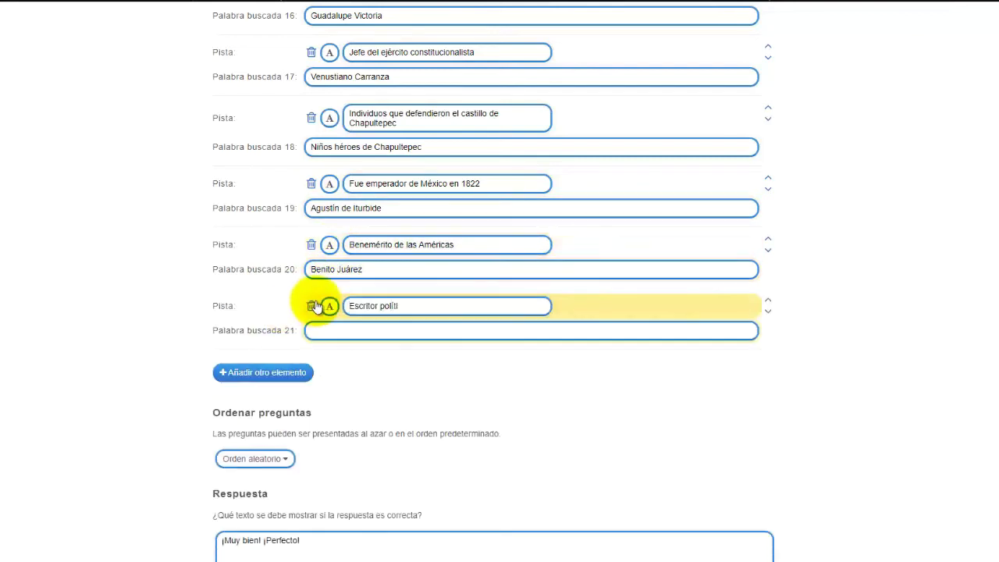
text(co liberal mexicano)
click(324, 331)
text(Guillermo prieto)
click(350, 331)
key(BackSpace)
text(P)
Add a twenty-second element with the clue "Batalla librada el 30 de octubre de 1810" and the searched word "La batalla del Monte de las Cruces"
click(283, 372)
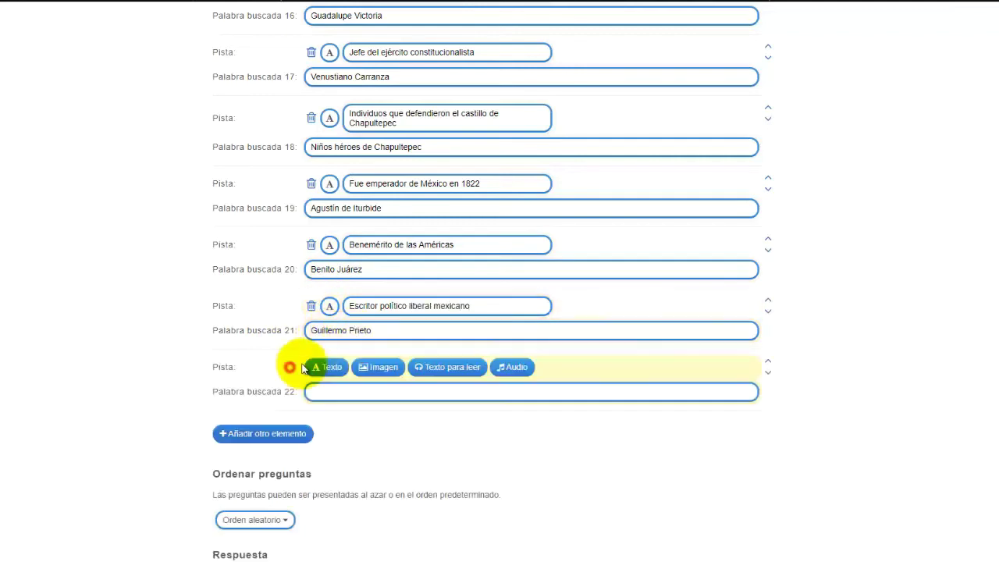
text(Battala)
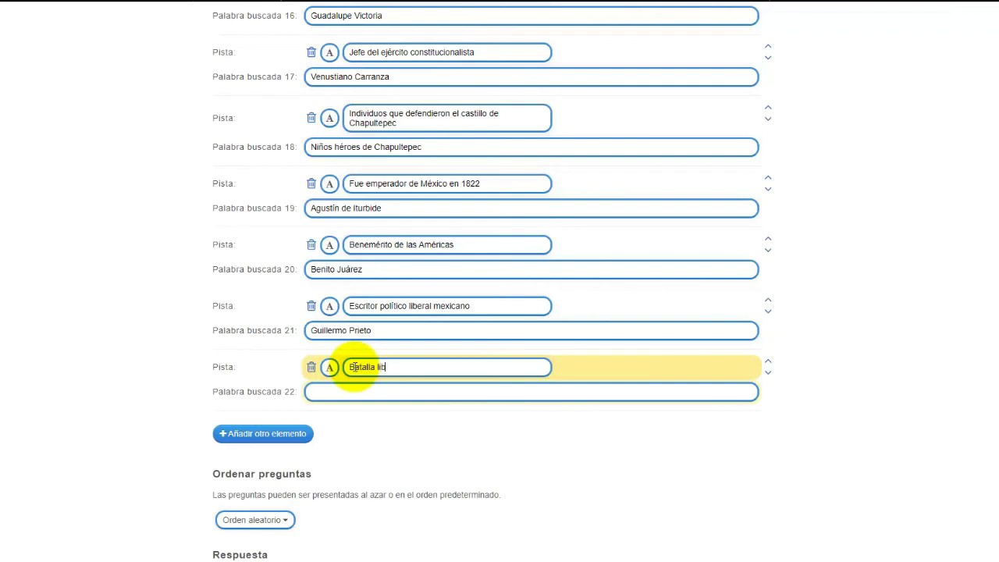
text( librada el 30 de octubre de 1810)
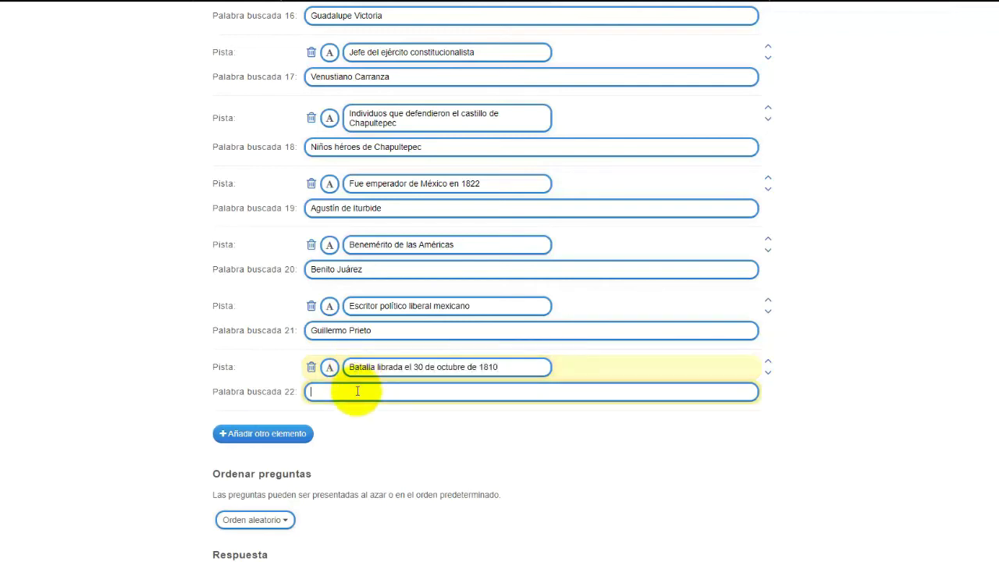
click(357, 391)
text(La batalla del monte de las)
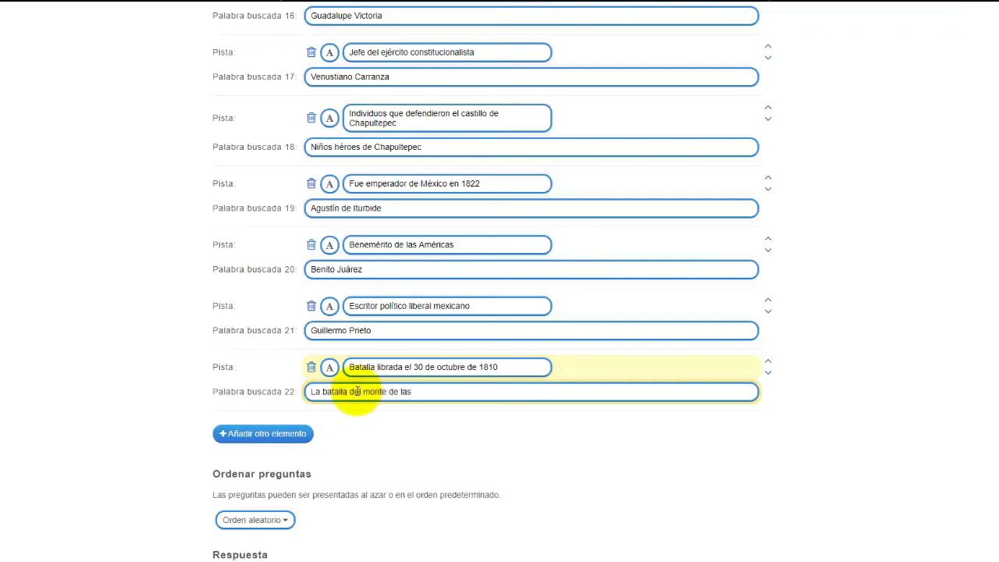
click(367, 392)
key(BackSpace)
text(M)
Add a twenty-third element with the text clue "Documento proclamado por Agustín de Iturbide" and the searched word "Plan de Iguala"
click(263, 433)
click(369, 432)
text(Documento proclamado por)
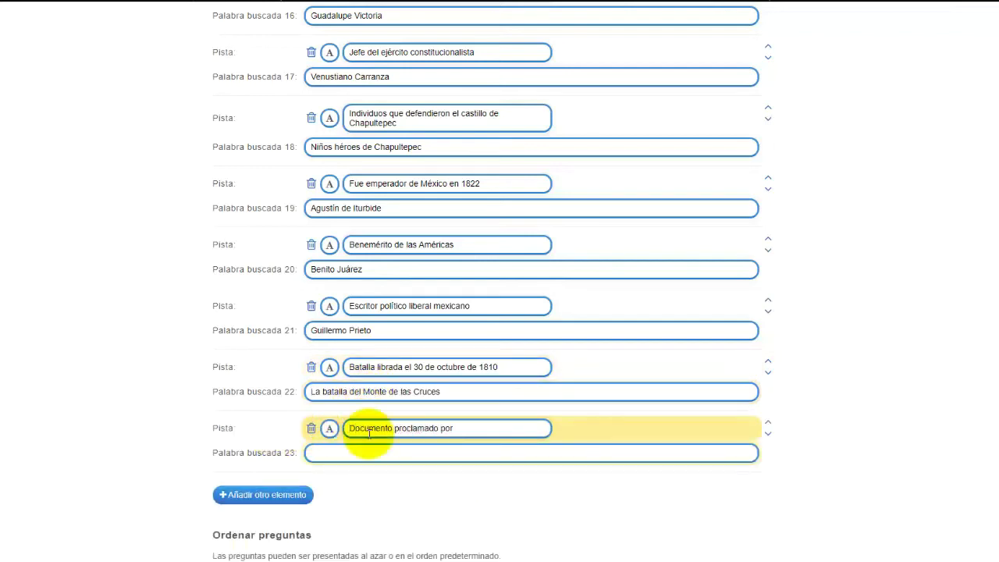
text( Agustín de Iturbide)
click(368, 453)
text(Plan de Iguala)
Add a twenty-fourth element with the text clue "Documento escrito por Emiliano Zapata" and the searched word "Plan de Ayala"
click(279, 493)
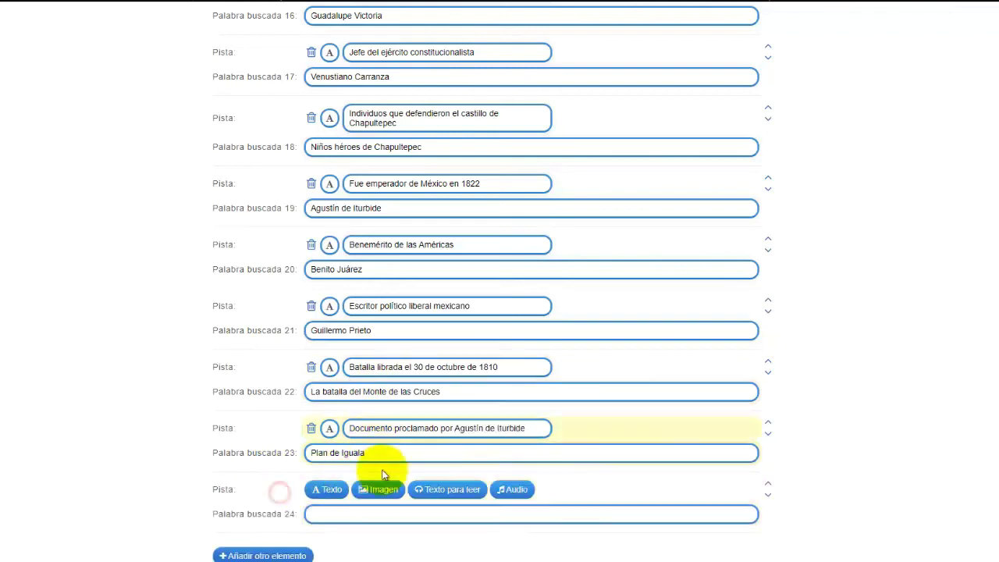
scroll(380, 469, down, 3)
click(325, 251)
text(Documento escrito por Emiliano Zapata)
click(370, 274)
text(Plan de Ayala)
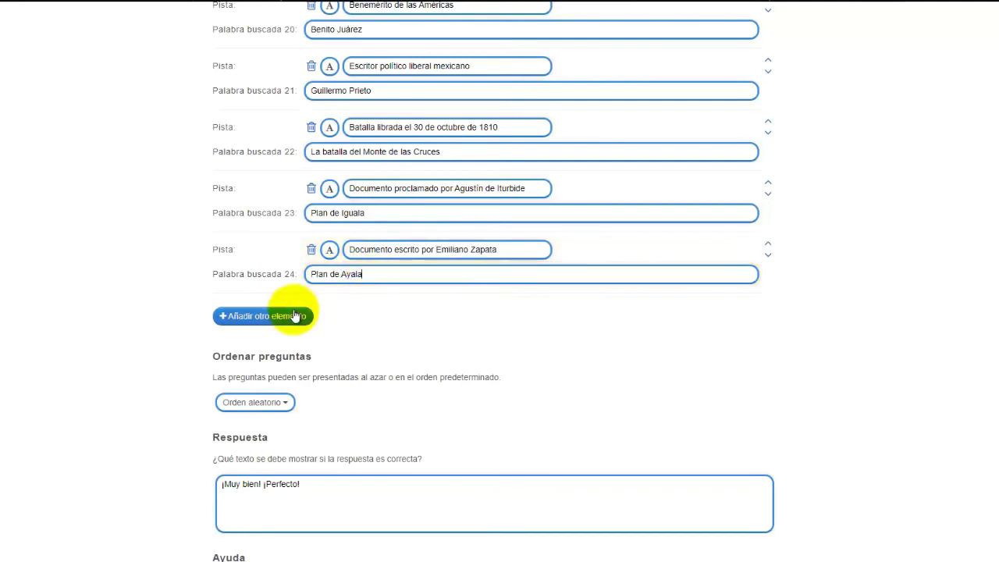
Add element 25 with clue "Documento que llamaba al pueblo a levantarse en arma en contar de Porfirio Díaz" and searched word "Plan de San Luis"
click(295, 315)
click(352, 310)
text(Documento que lla)
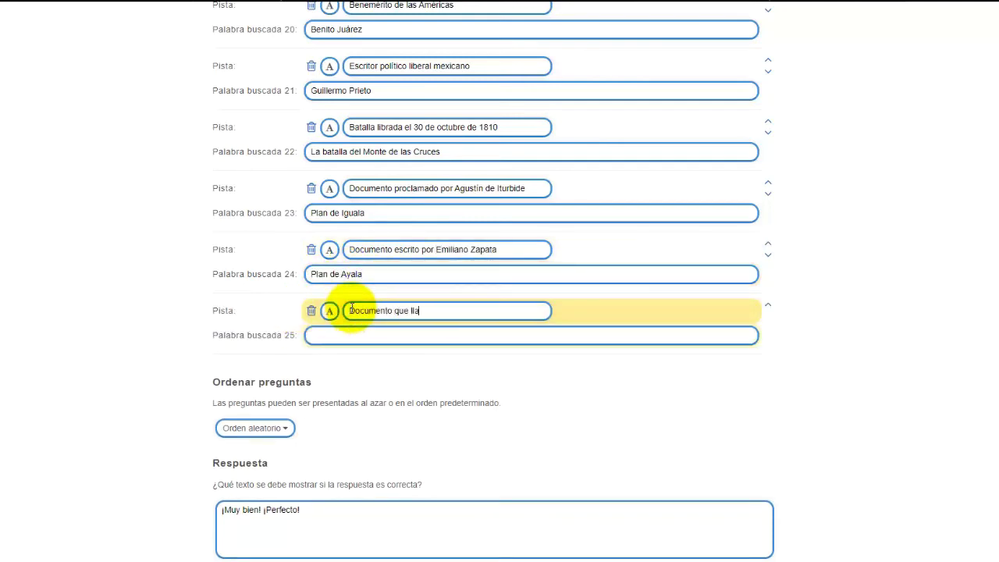
text(maba al pueblo a levantarse en arma en contar de porfirio diaz)
right_click(424, 319)
click(441, 329)
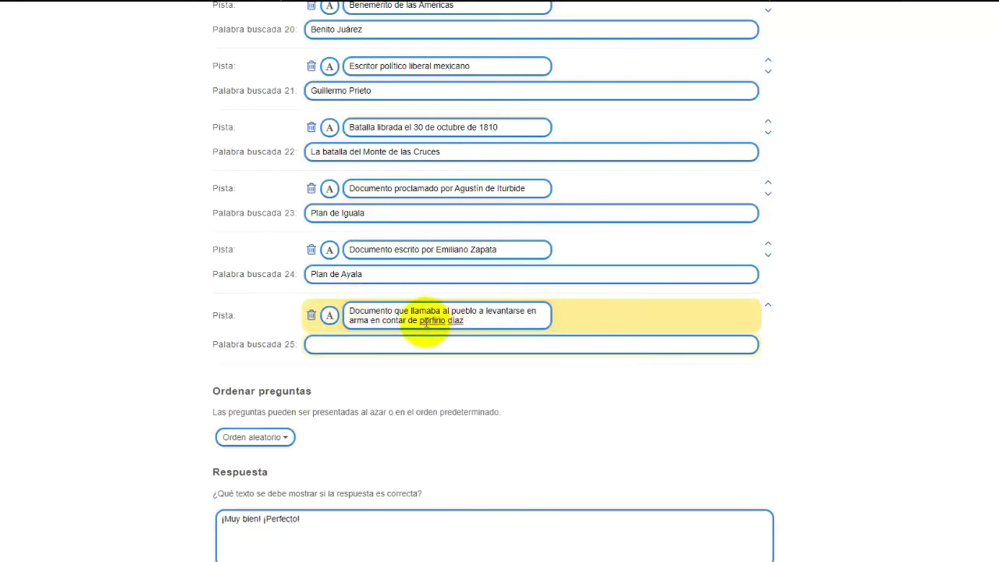
right_click(455, 320)
click(473, 330)
click(372, 344)
text(Plan de San Luis)
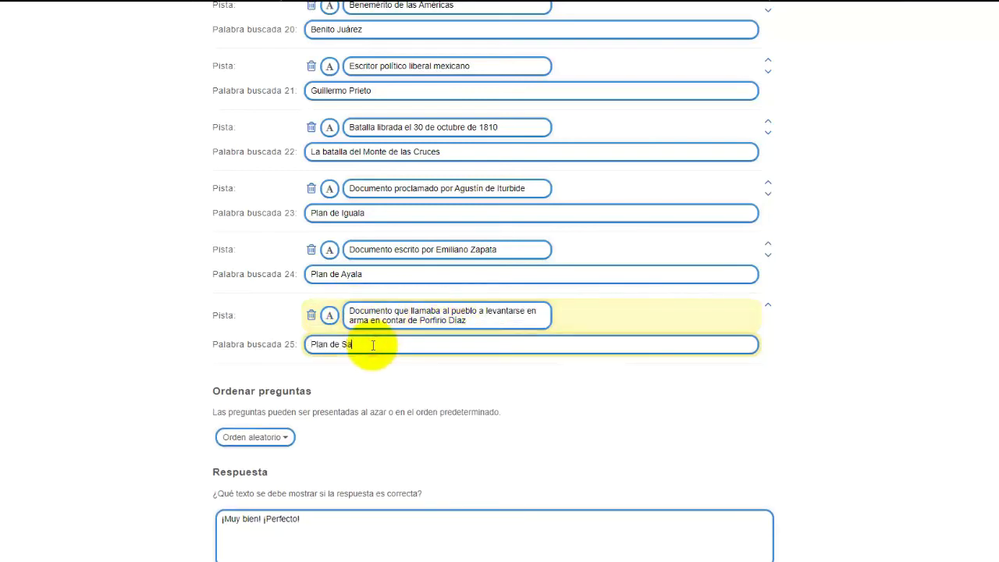
Choose the random order, "Orden aleatorio", for presenting the questions
scroll(437, 417, down, 2)
click(498, 429)
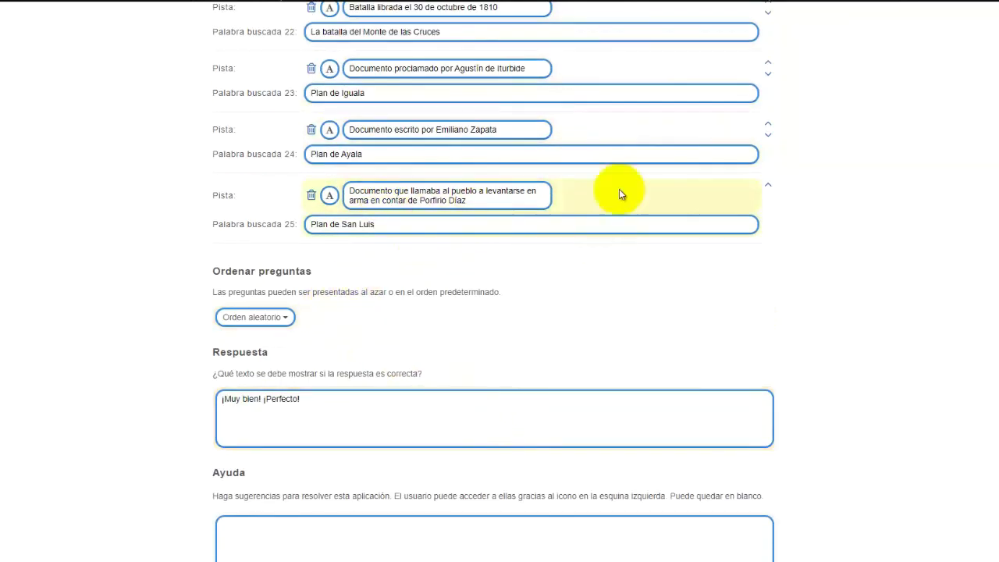
click(286, 319)
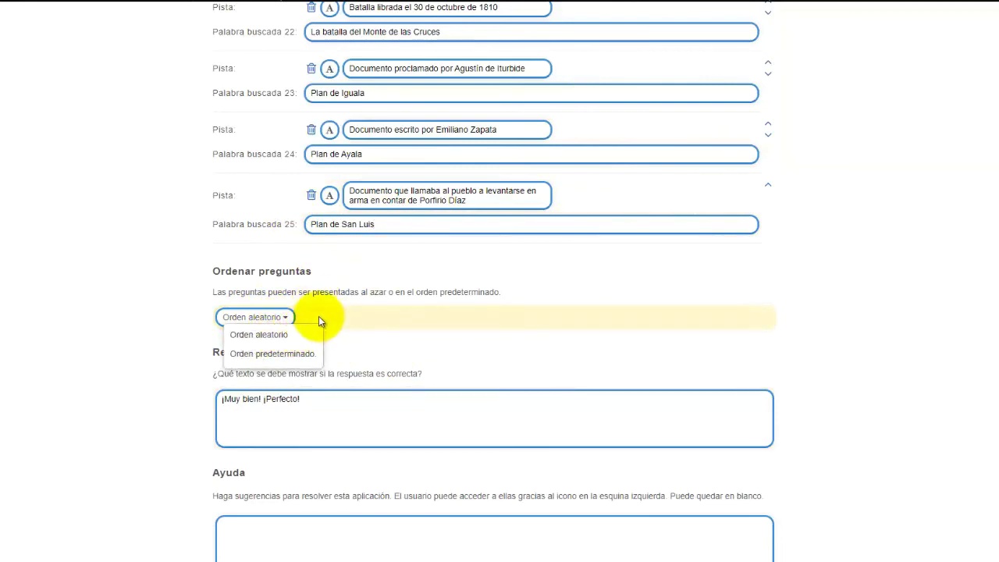
click(270, 332)
Extend the correct-answer feedback after "¡Muy bien! ¡Perfecto!" with "Si sabes de la Revolución y la Independencia de México"
scroll(406, 327, down, 1)
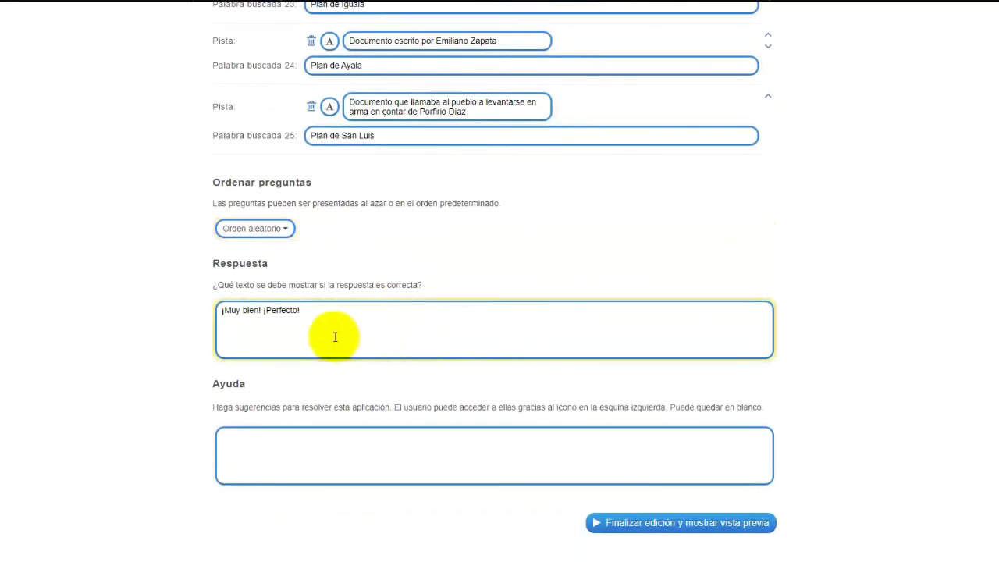
text(Si sabes de la Revolución y la Independencia de México)
click(409, 368)
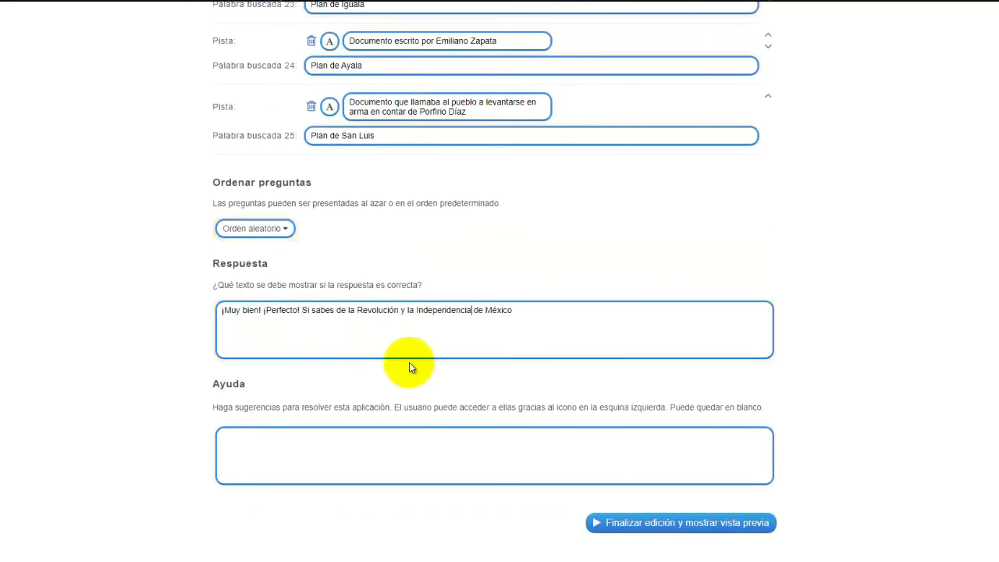
click(234, 311)
click(414, 295)
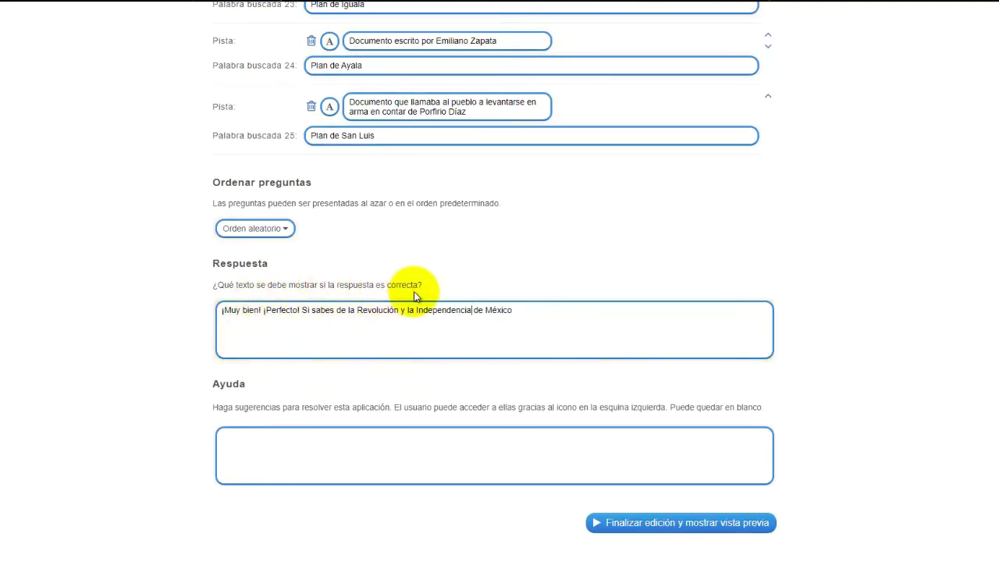
click(399, 330)
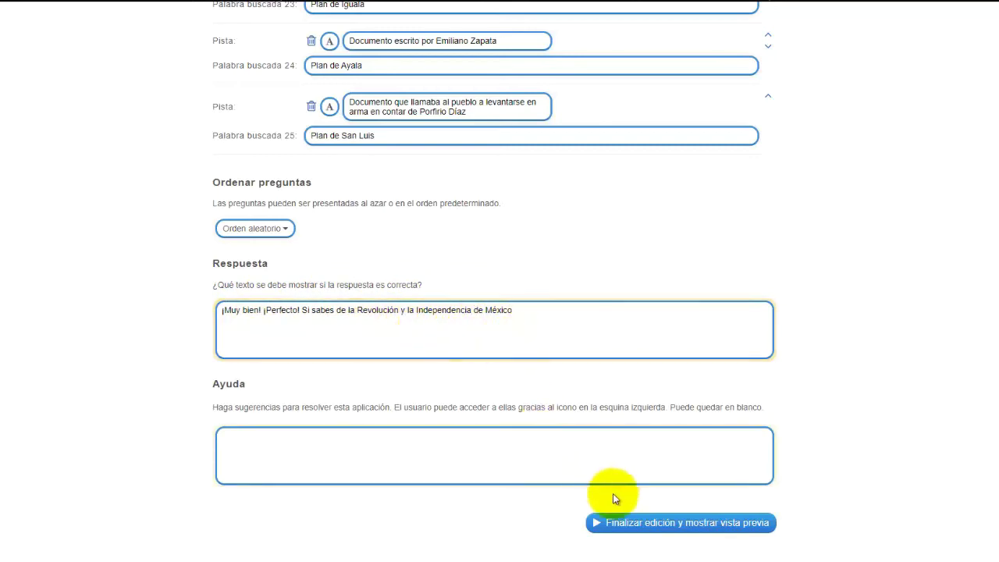
Finish editing and save the activity, dismiss the pop-up tips, and copy the activity's web link
click(684, 525)
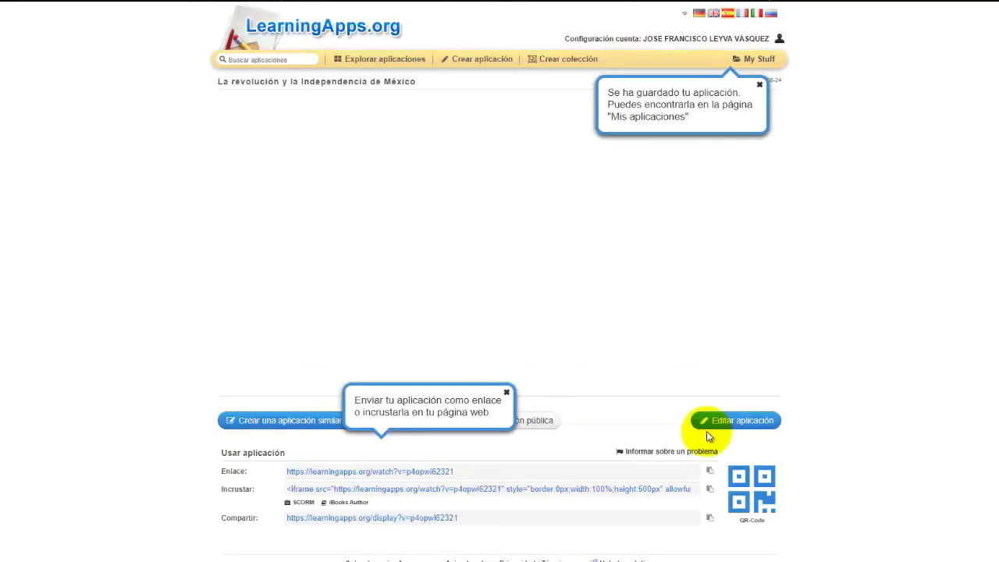
click(758, 84)
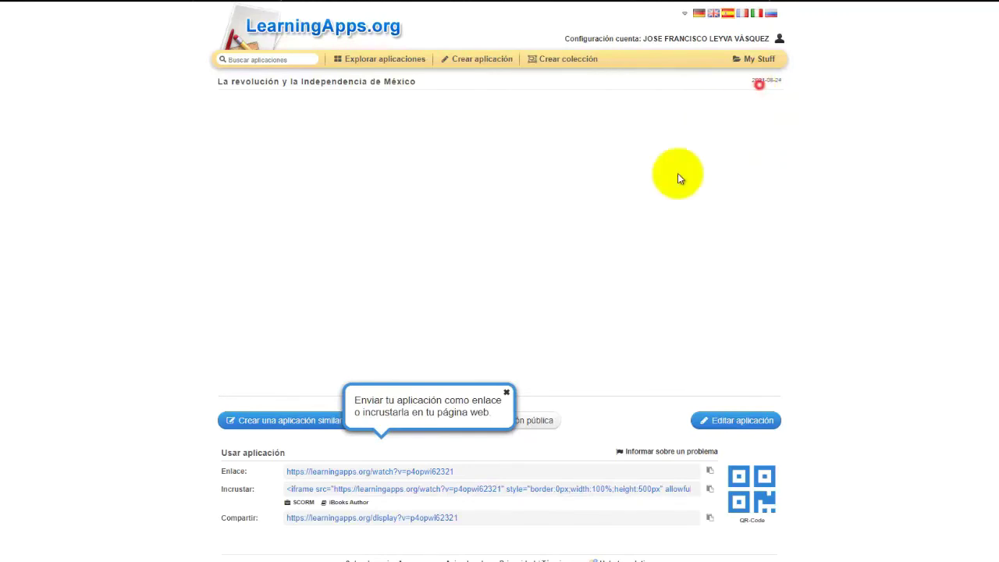
click(506, 391)
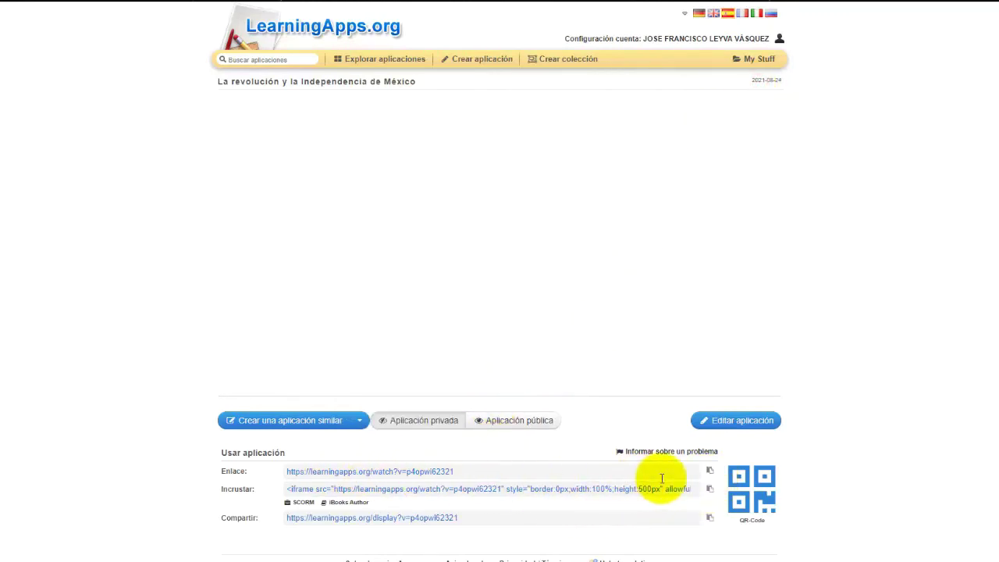
click(709, 472)
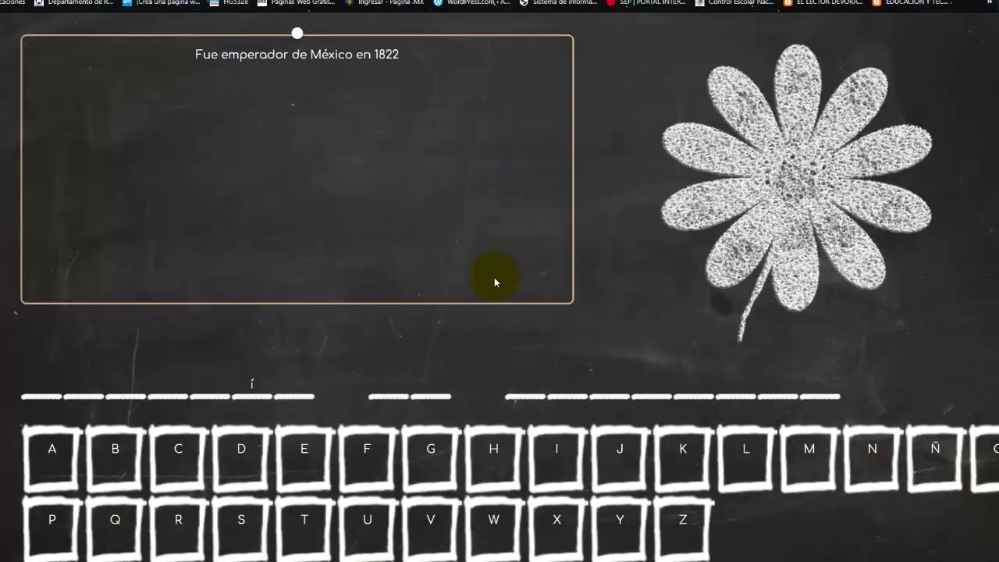
Test the activity by solving the clue "Fue emperador de México en 1822" as "Agustín de Iturbide" and continue to the next word
click(55, 466)
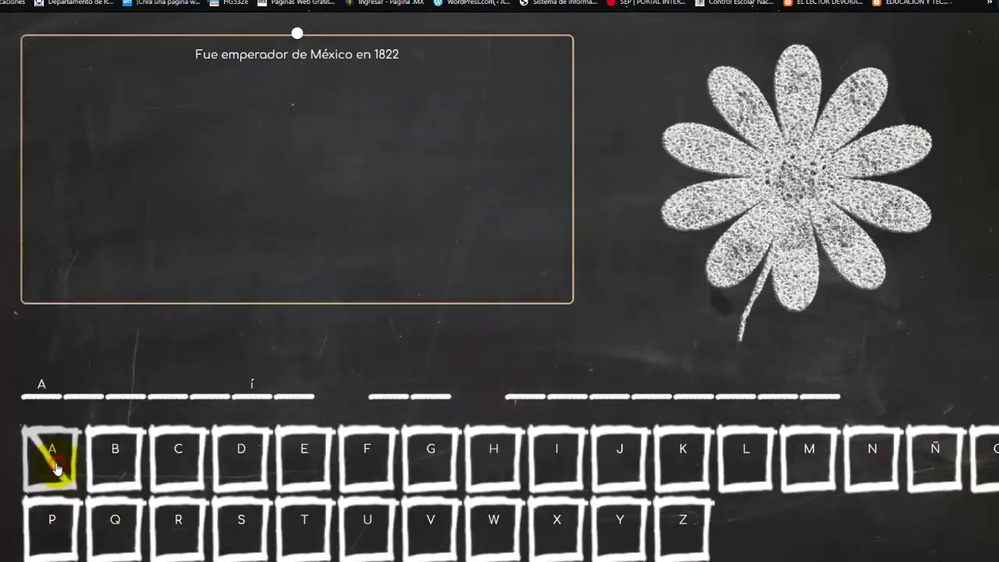
click(442, 468)
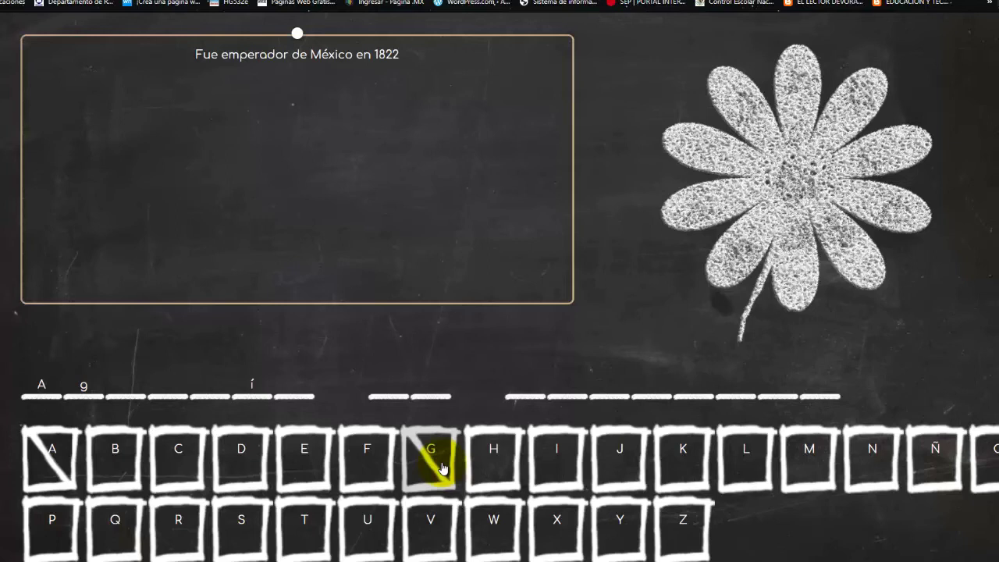
click(376, 533)
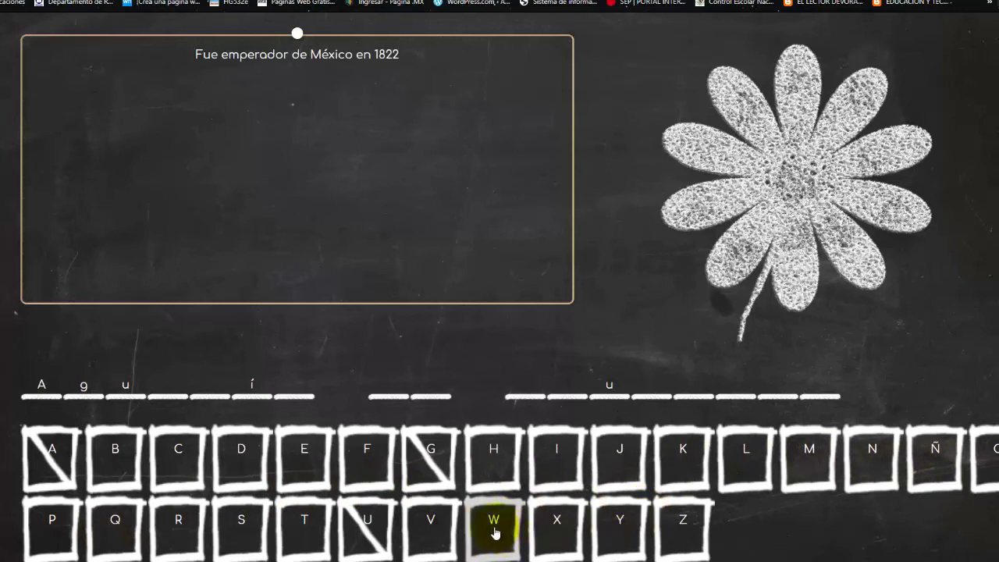
click(307, 533)
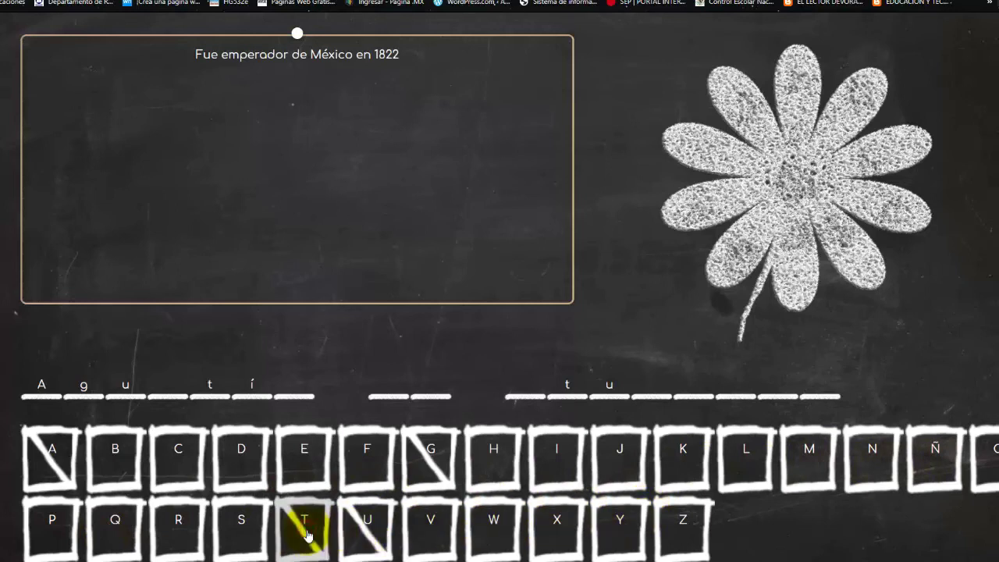
click(239, 536)
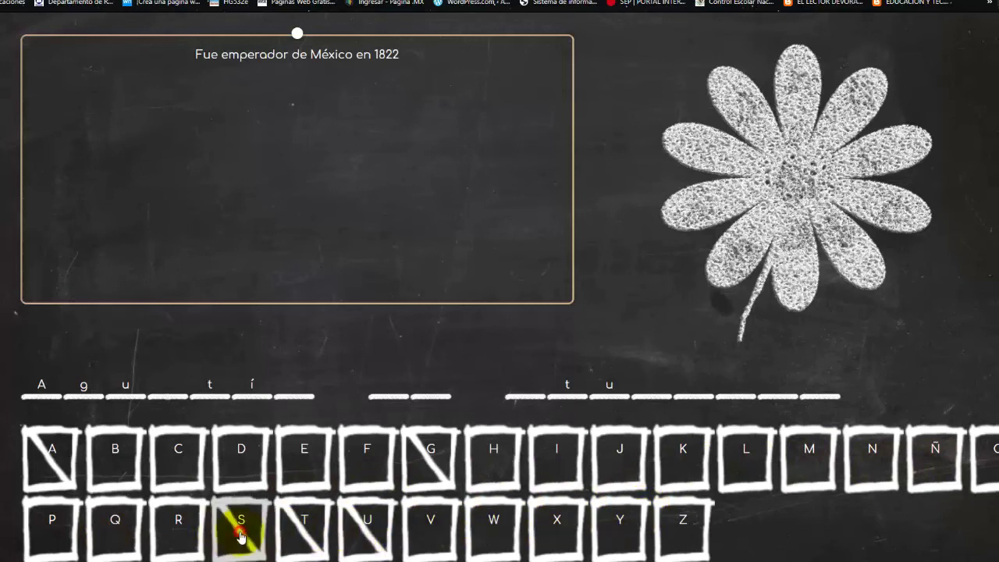
click(876, 468)
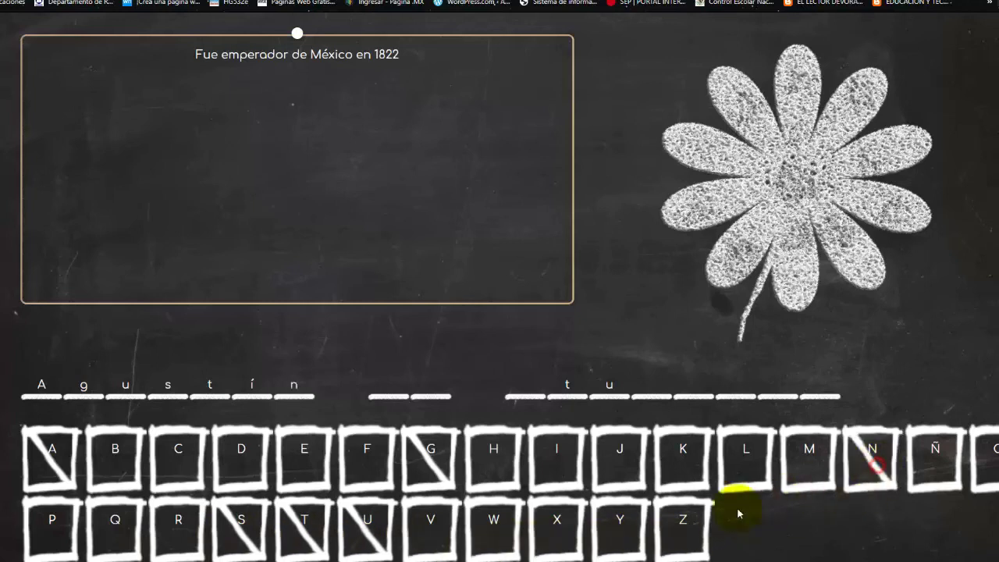
click(257, 468)
click(310, 467)
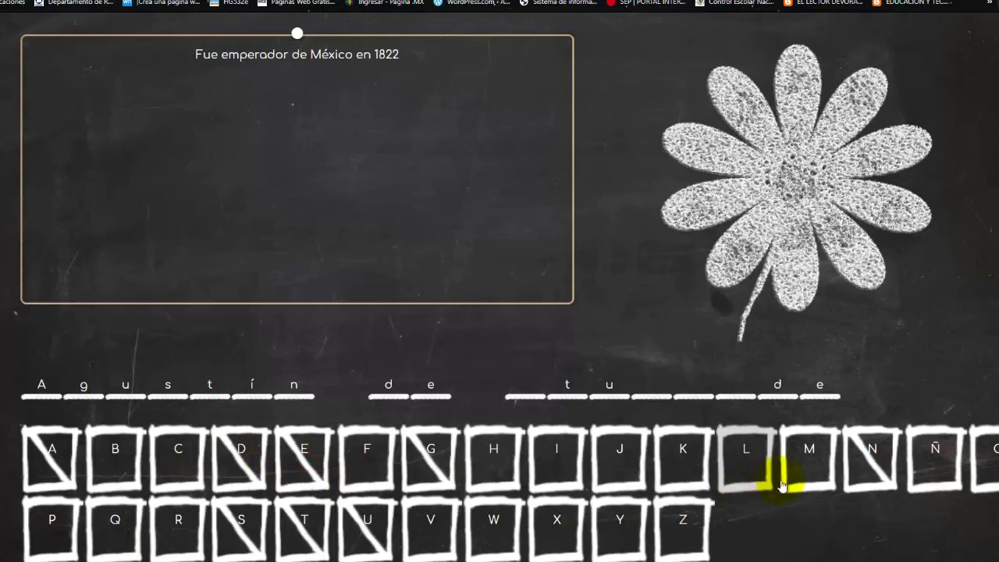
click(575, 462)
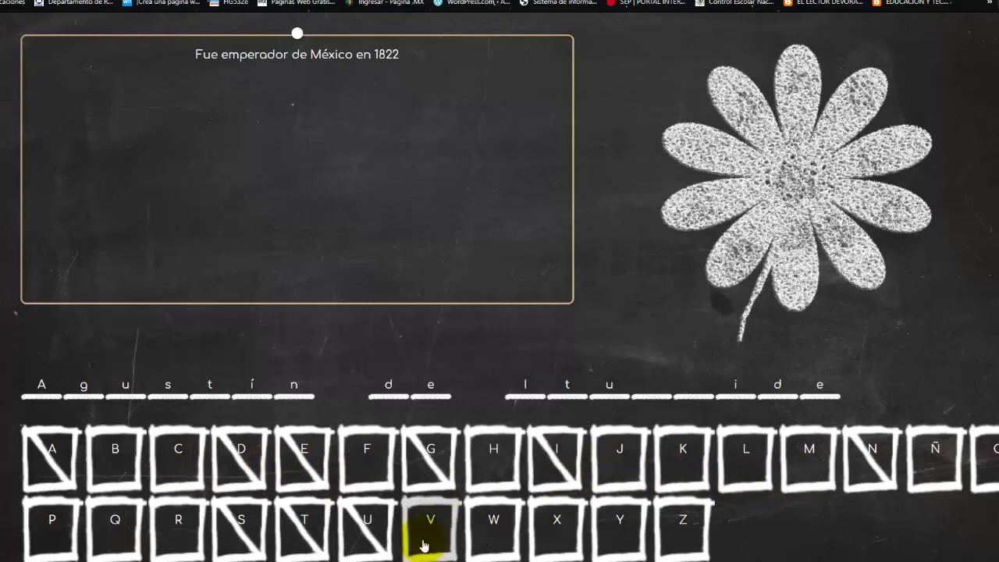
click(172, 529)
click(117, 469)
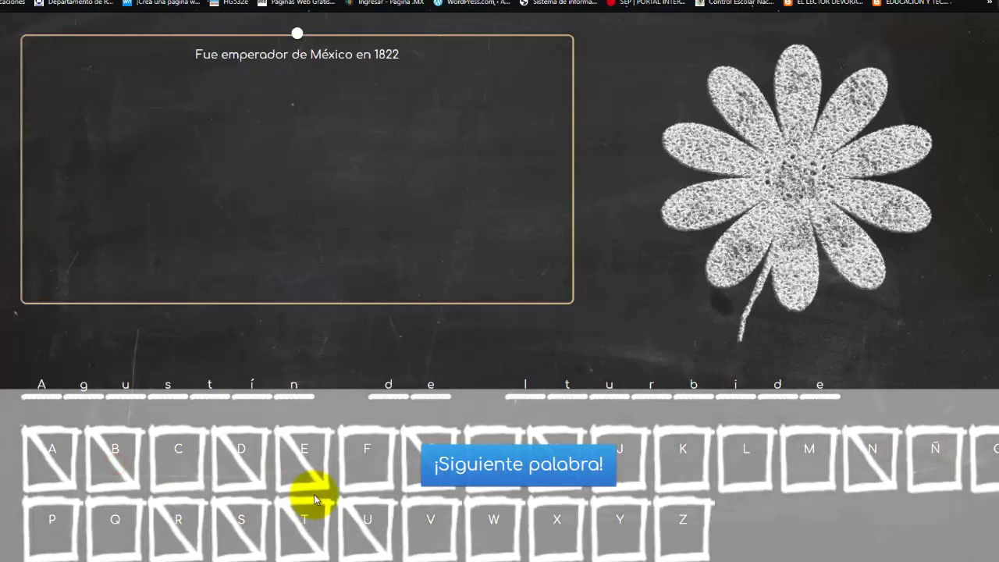
click(530, 476)
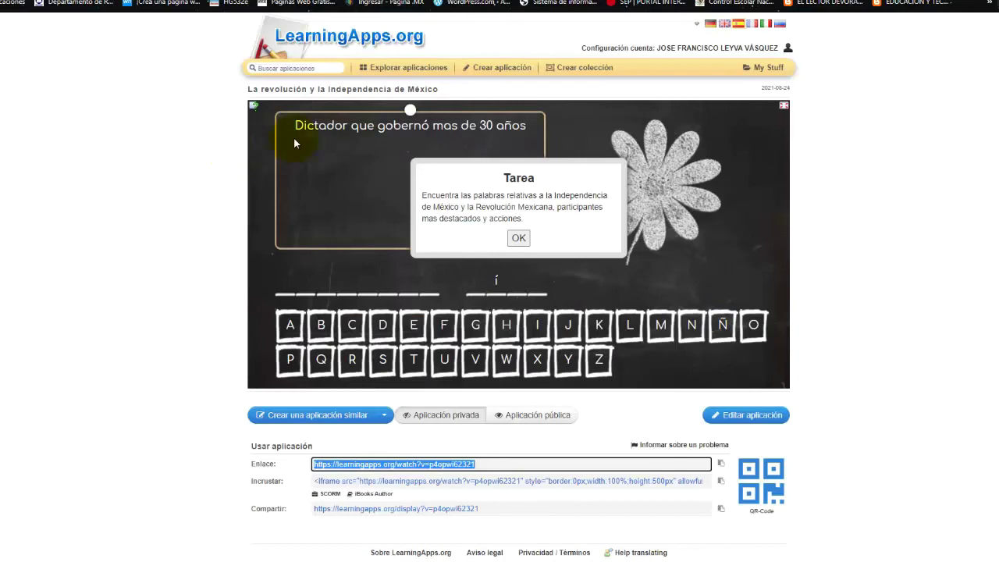
click(518, 237)
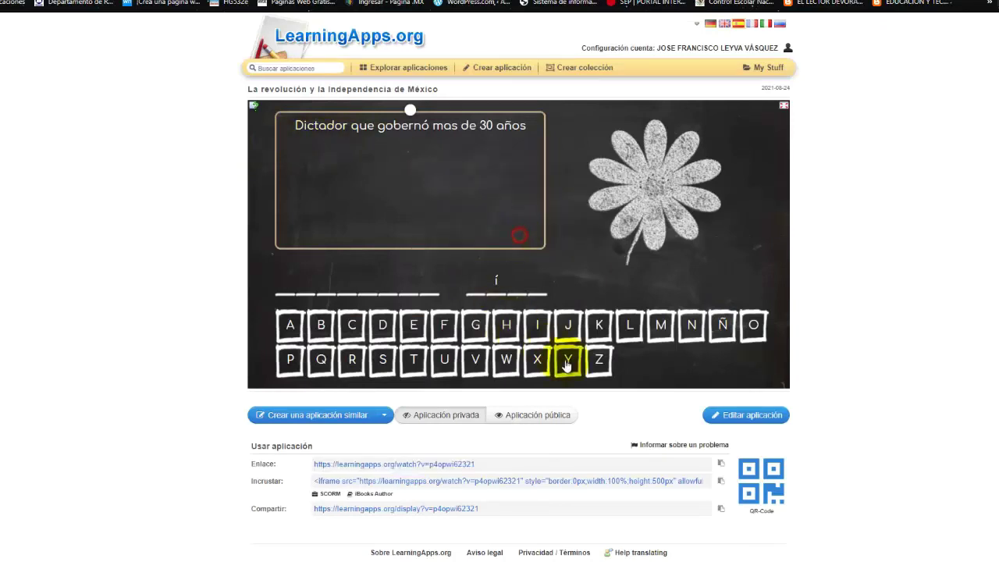
Start making the activity public, categorize it under "Historia" and create a new subcategory named "Historia de México"
click(546, 419)
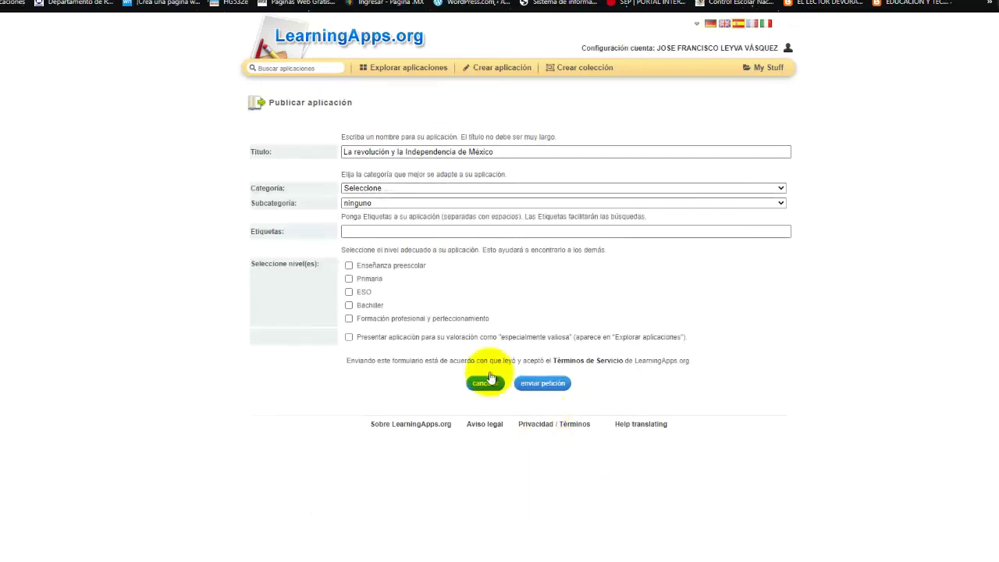
click(508, 188)
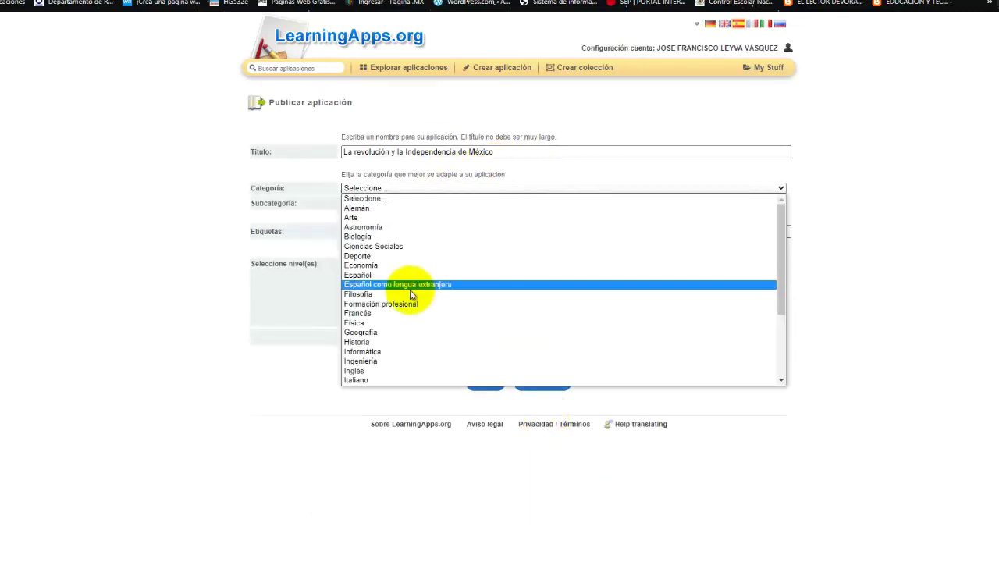
click(376, 342)
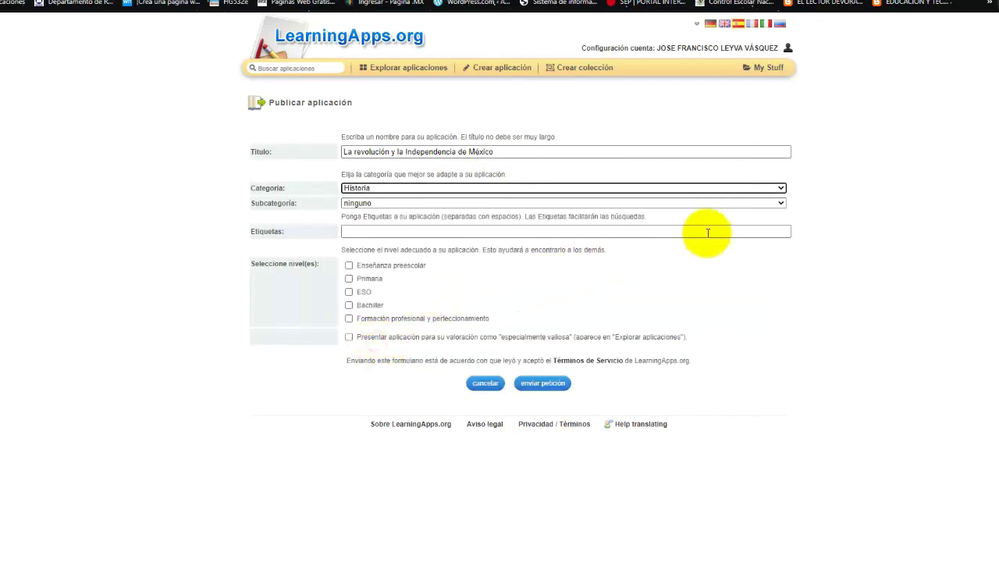
click(780, 203)
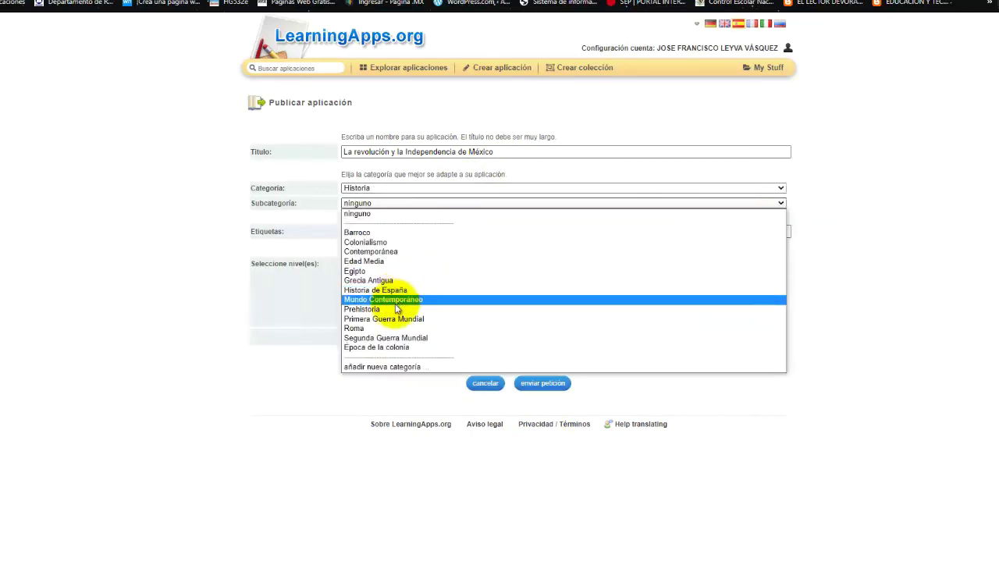
click(390, 366)
text(Historia de Mexico)
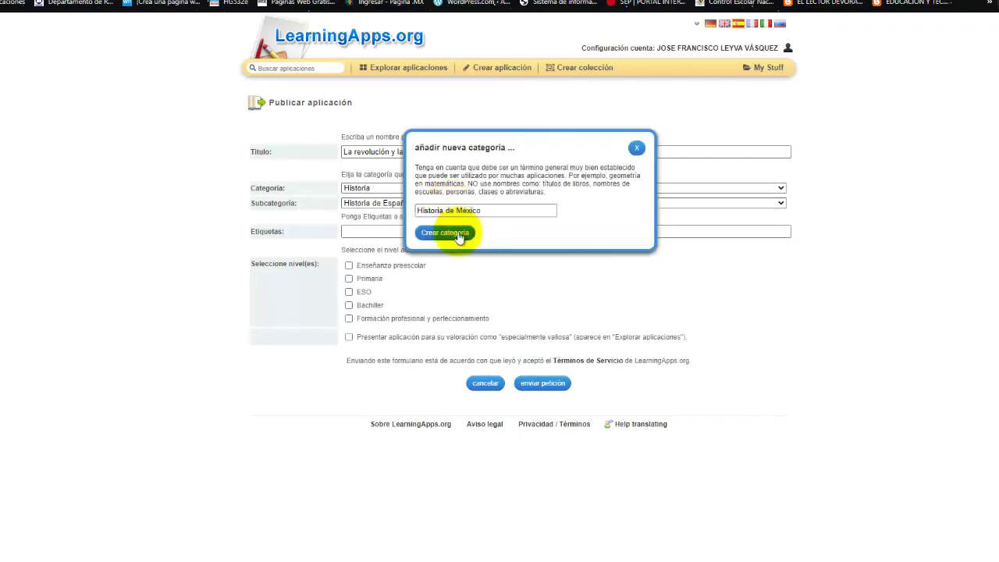
click(445, 231)
Add the tags "Revolución, Independencia", assign the "Primaria" level, and submit the publication request
click(390, 231)
text(Revolución, Independencia)
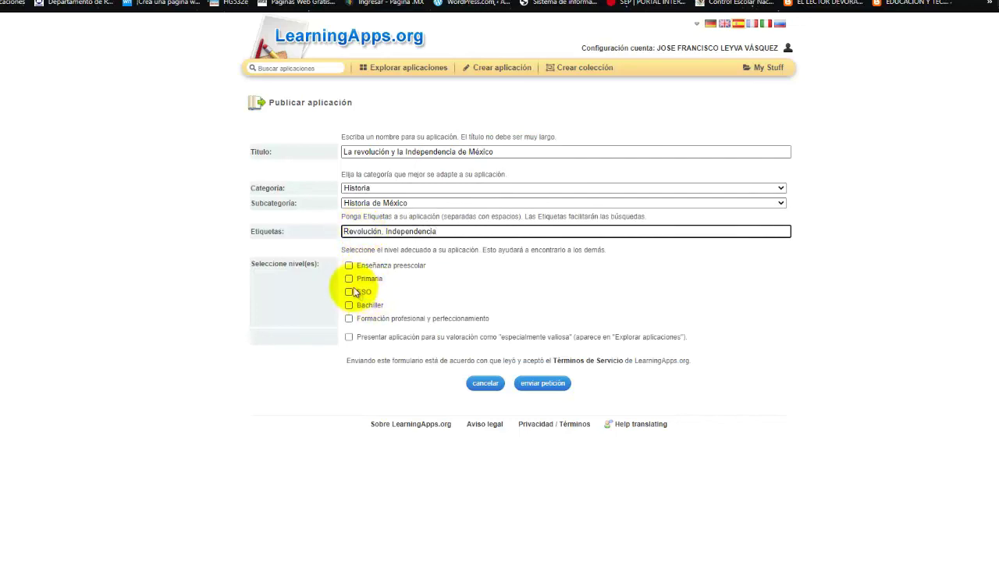
click(349, 279)
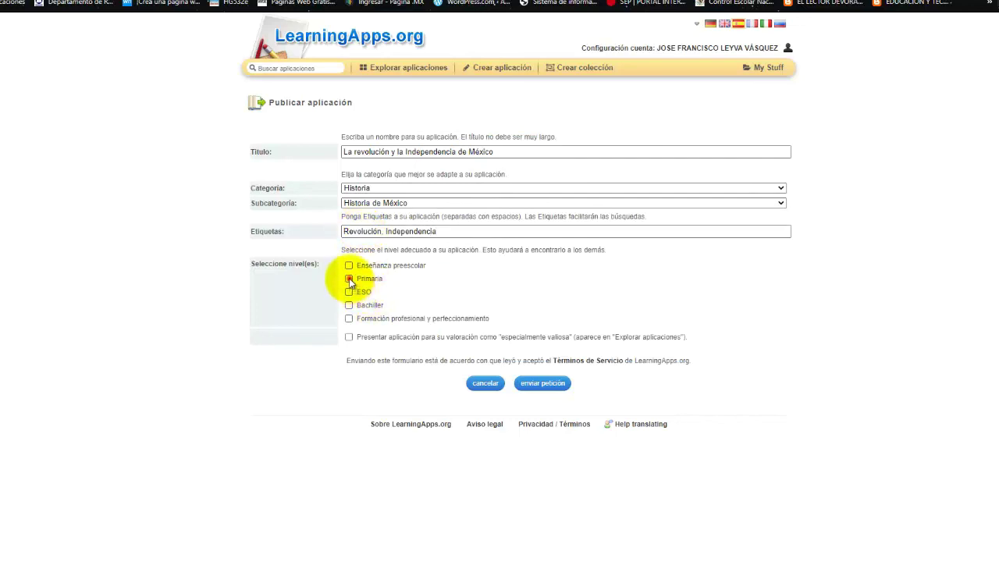
click(539, 384)
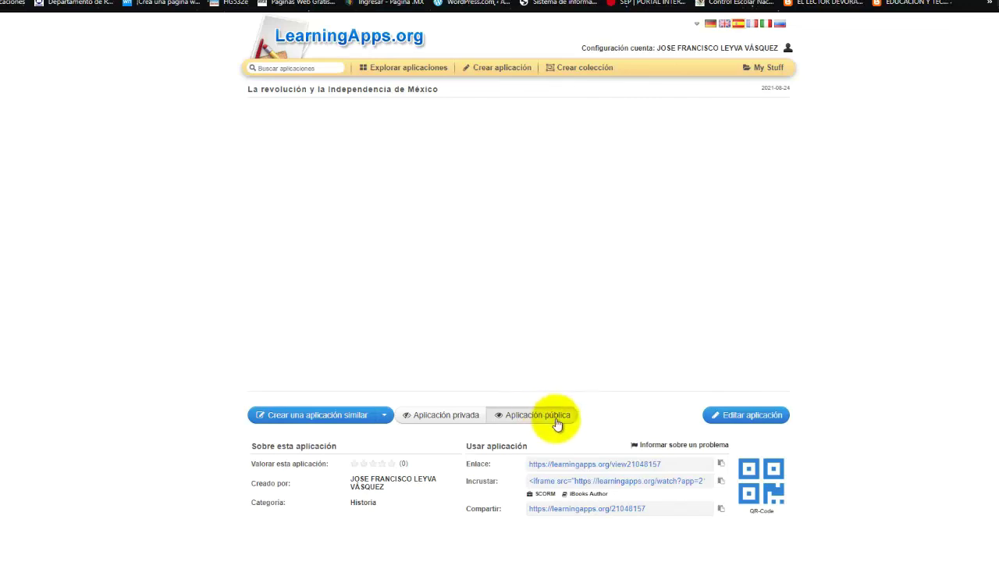